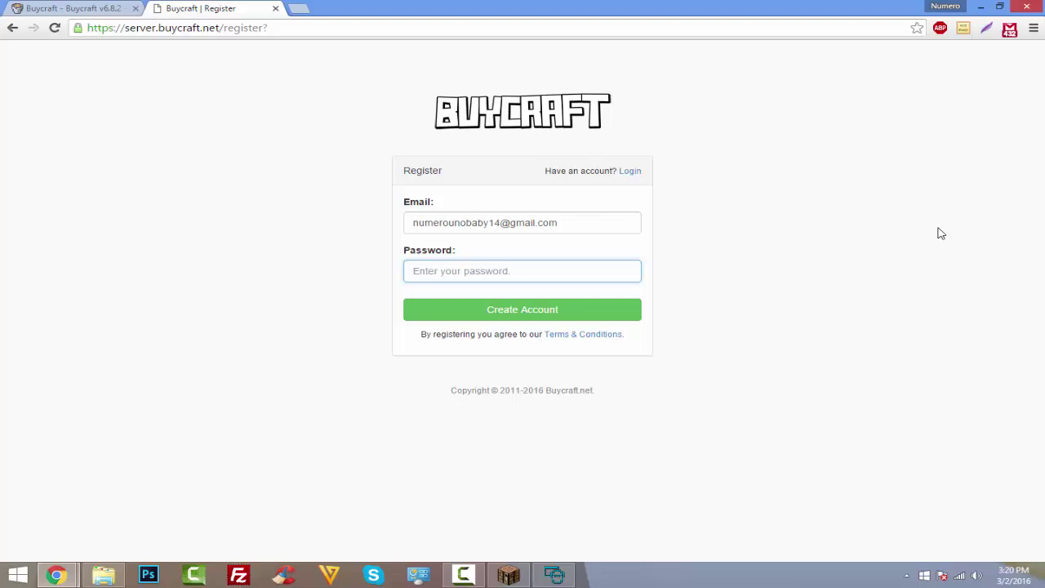
# Try to register the account with the account password, decline saving it in the browser, and switch to the login form
pyautogui.hotkey('ctrl', 'v')
pyautogui.click(527, 310)
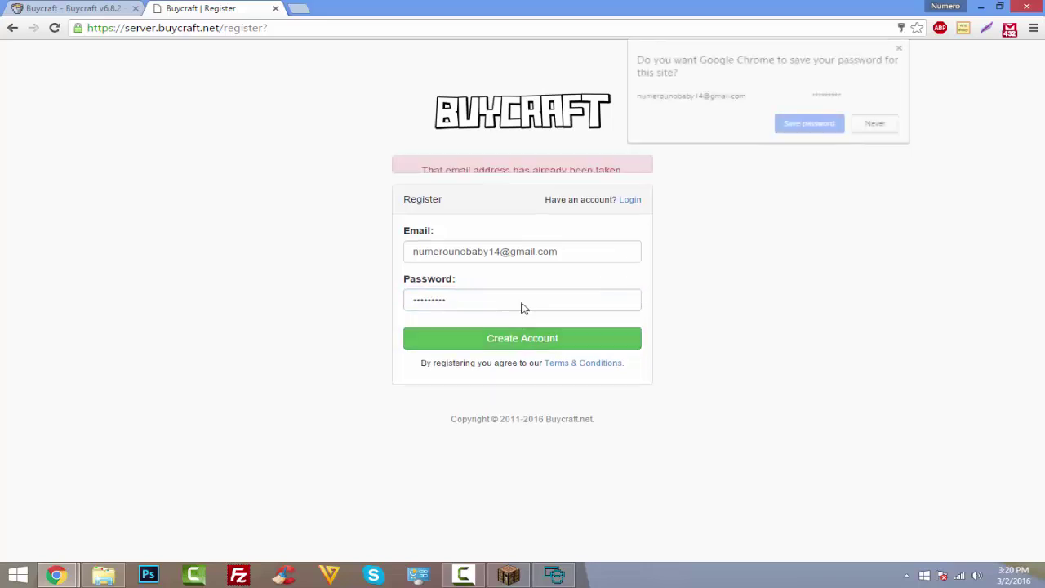
pyautogui.click(875, 123)
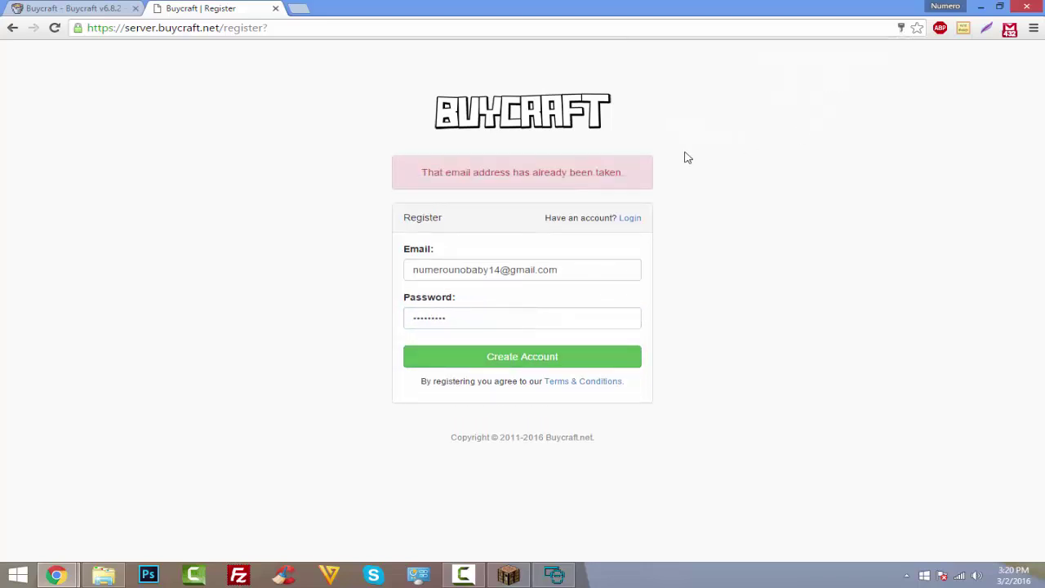
pyautogui.click(631, 221)
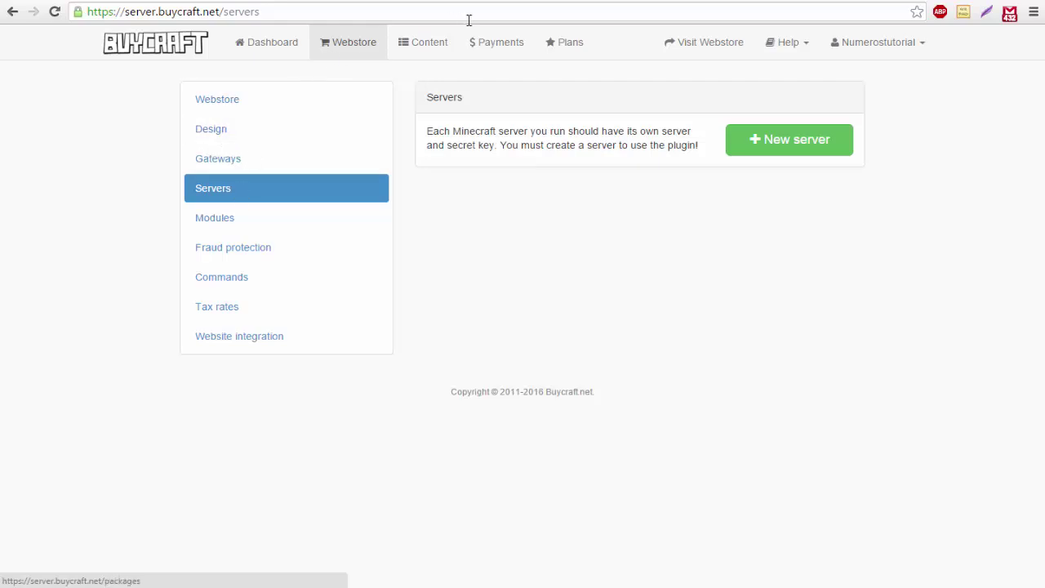
# Add a new webstore server named Numerostutorials without assigning any packages
pyautogui.click(781, 141)
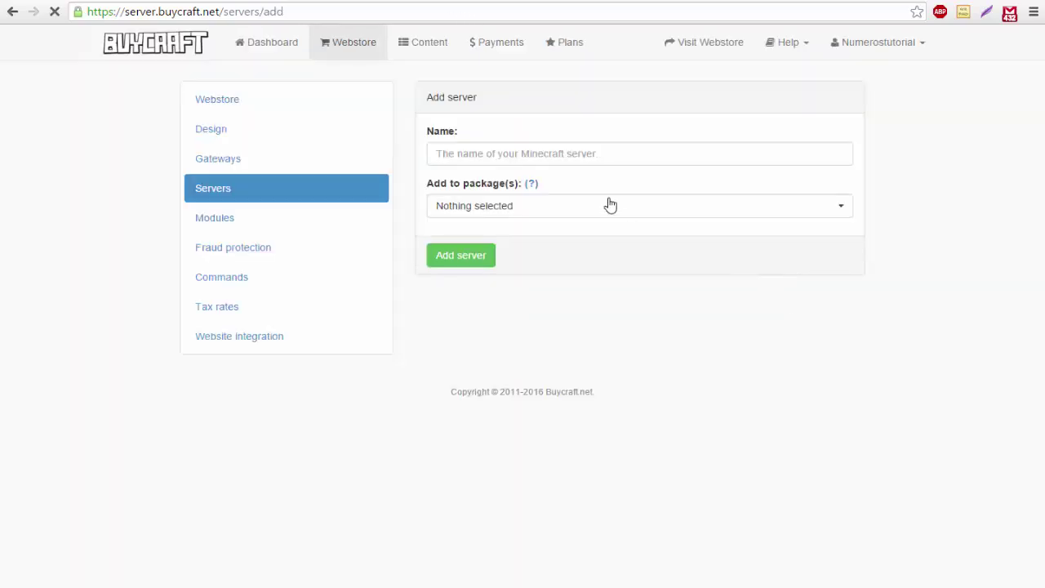
pyautogui.click(585, 157)
pyautogui.write('Numerotutor')
pyautogui.hotkey('ctrl', 'a')
pyautogui.press('BackSpace')
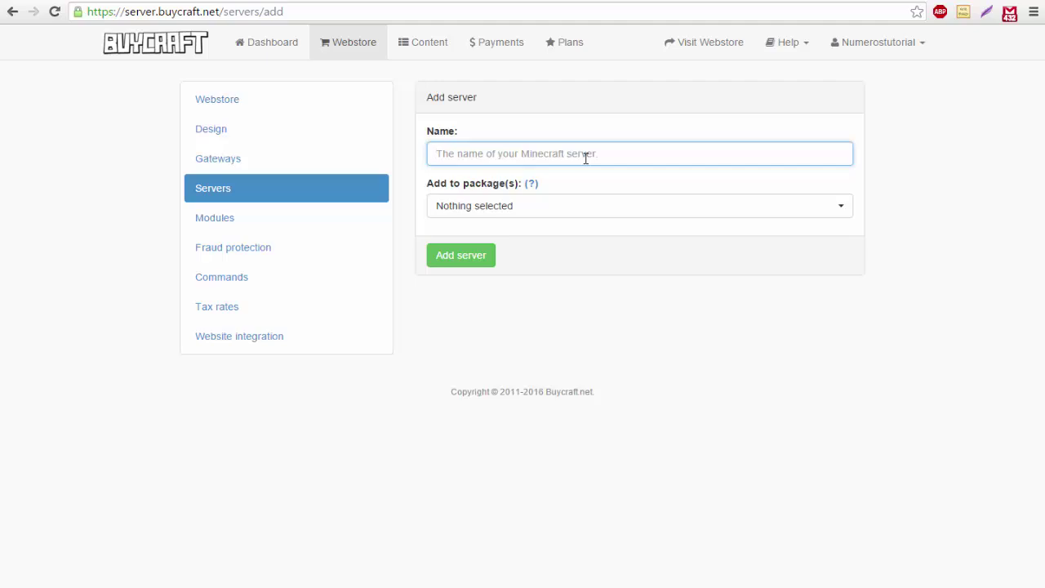
pyautogui.write('Numerostuto')
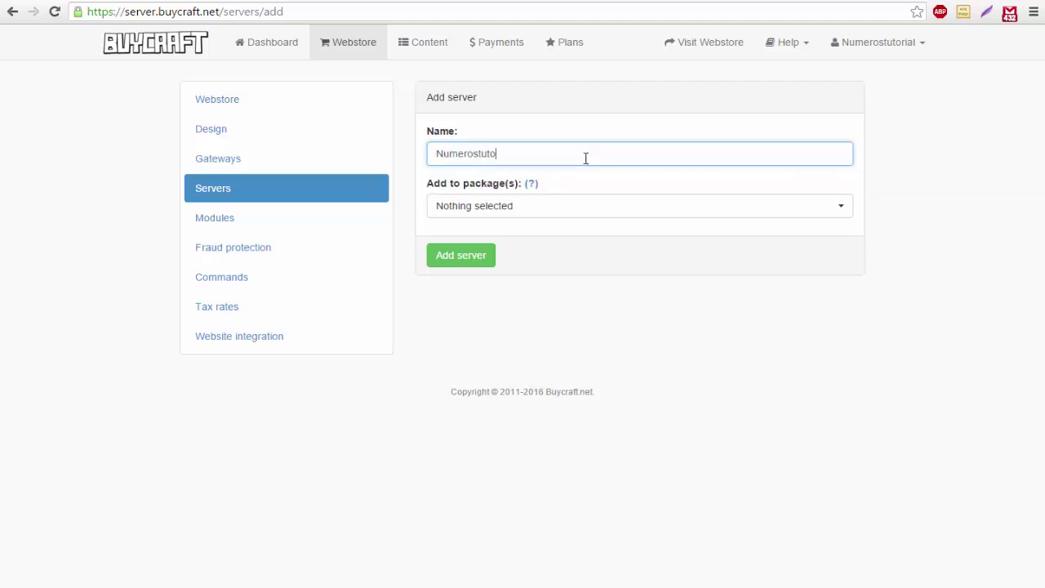
pyautogui.write('rials')
pyautogui.press('Tab')
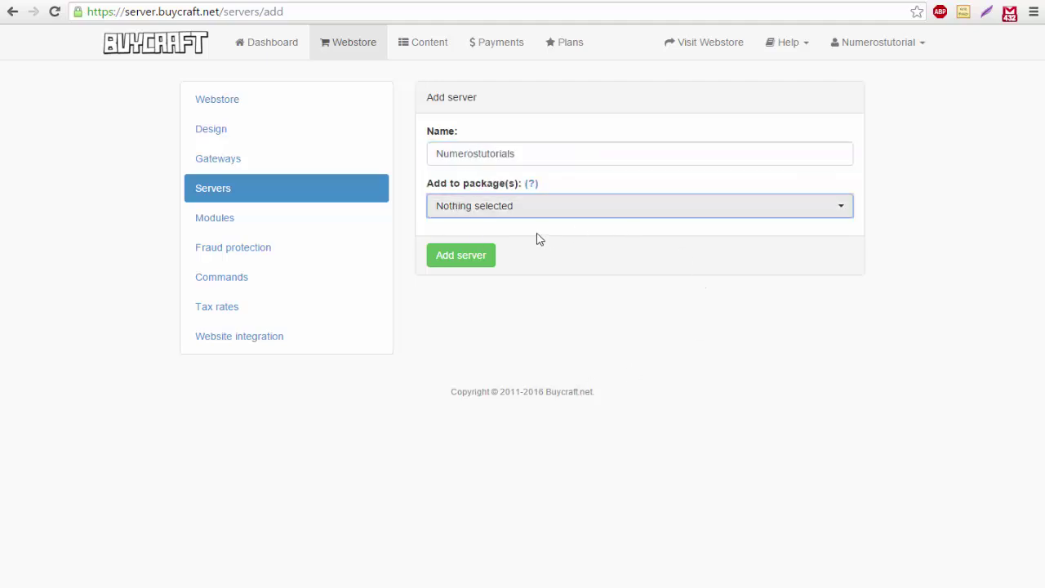
pyautogui.click(467, 260)
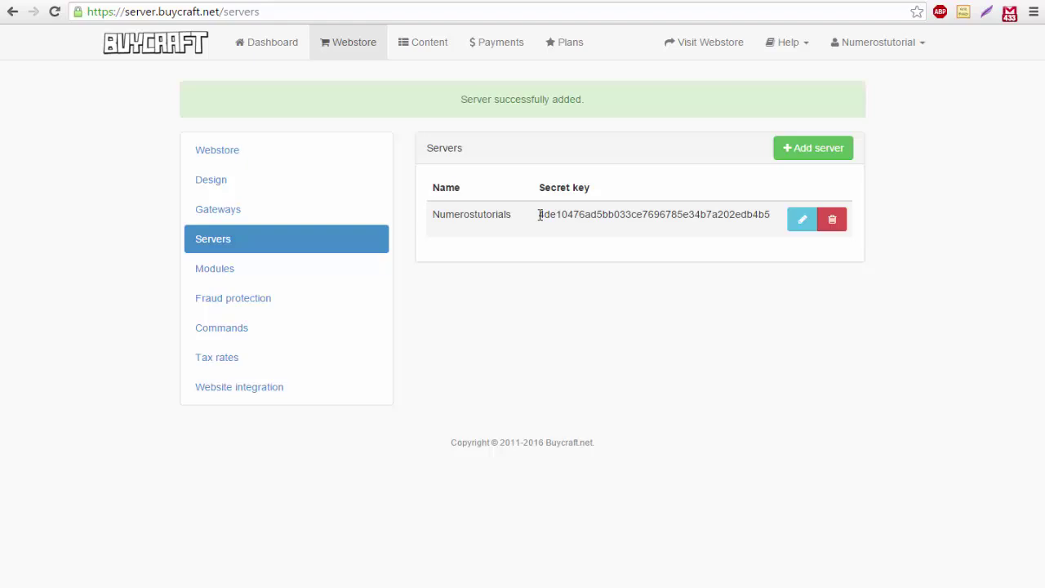
# Copy the secret key of the Numerostutorials server
pyautogui.moveTo(543, 214); pyautogui.dragTo(769, 164)
pyautogui.hotkey('ctrl', 'c')
pyautogui.rightClick(769, 164)
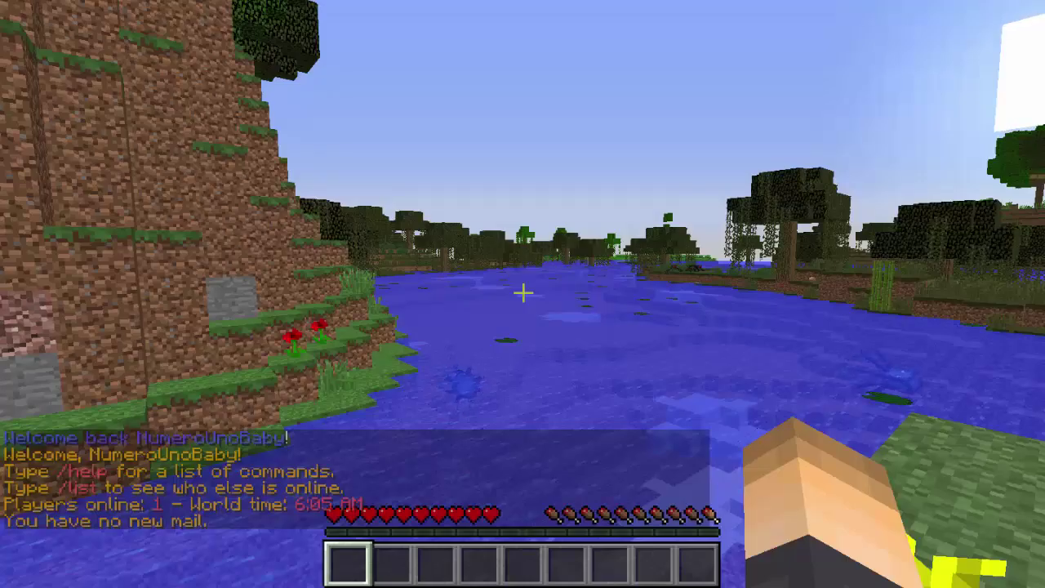
# Switch to Minecraft and authenticate the server with the command /buycraft secret followed by the copied secret key
pyautogui.press('/')
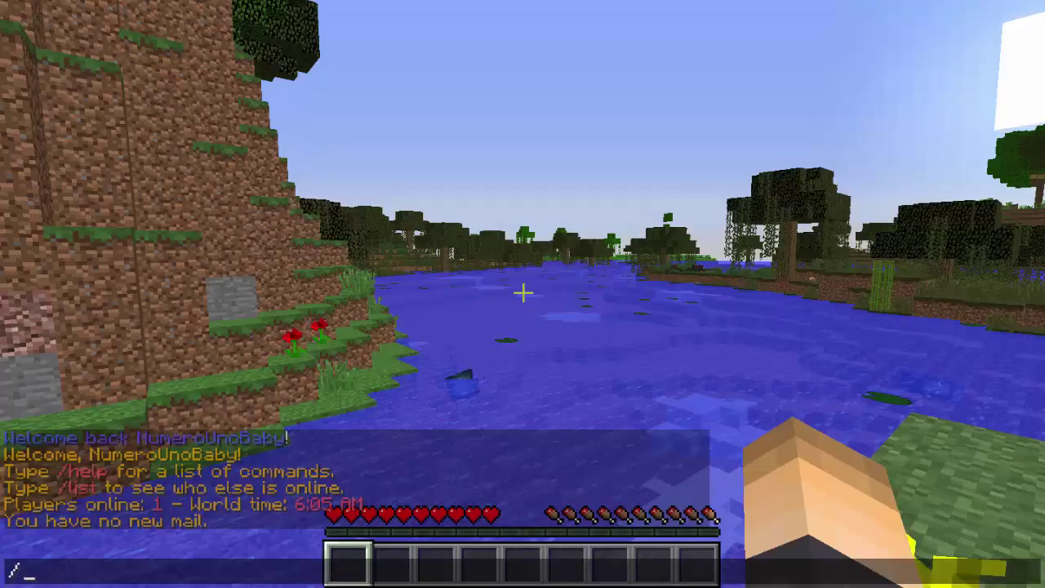
pyautogui.write('buycraft secret')
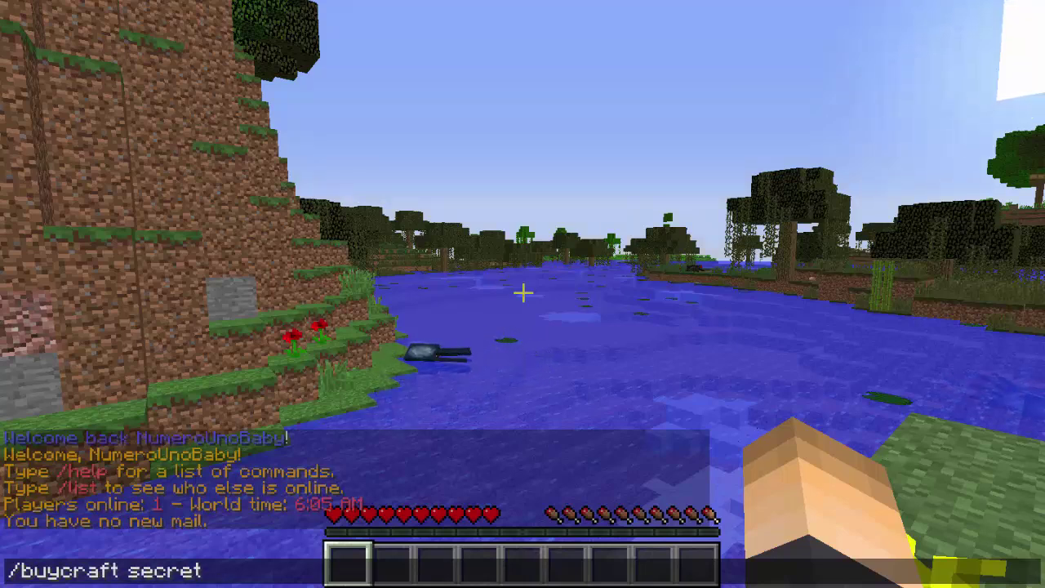
pyautogui.hotkey('ctrl', 'v')
pyautogui.press('Return')
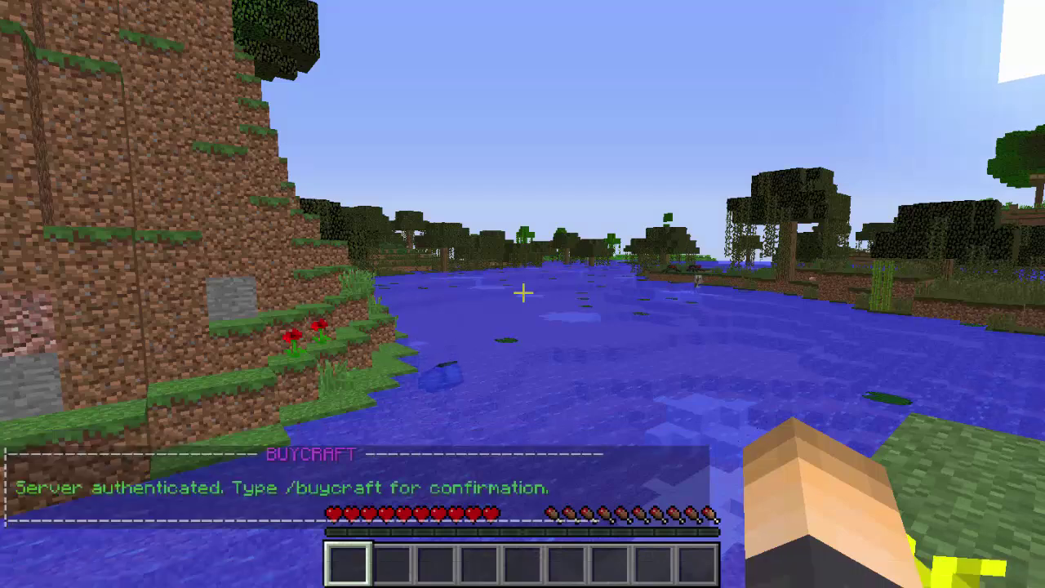
# Run /buycraft in the game chat to check the server's authentication
pyautogui.write('/buycra')
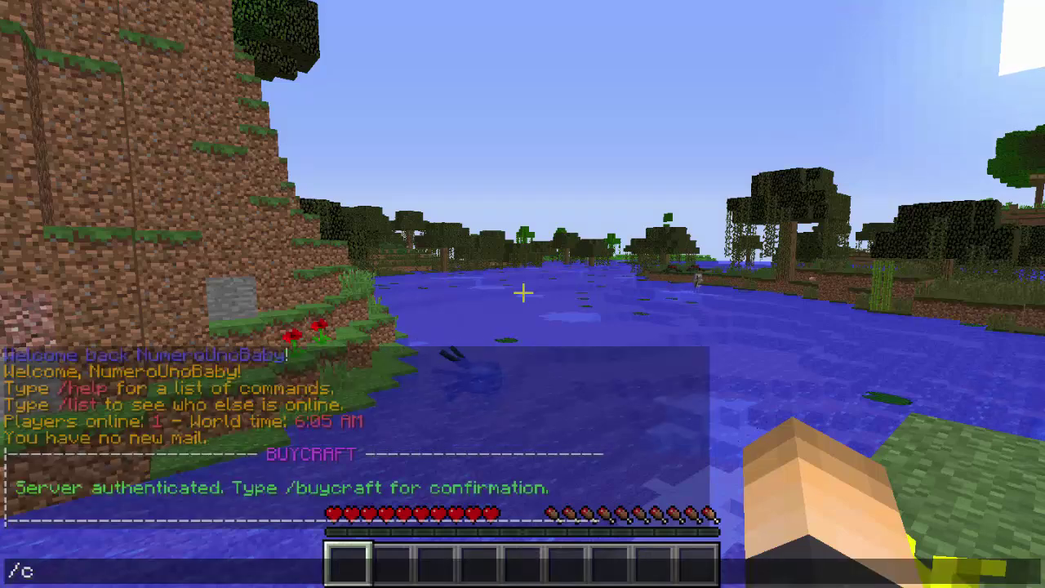
pyautogui.write('ft')
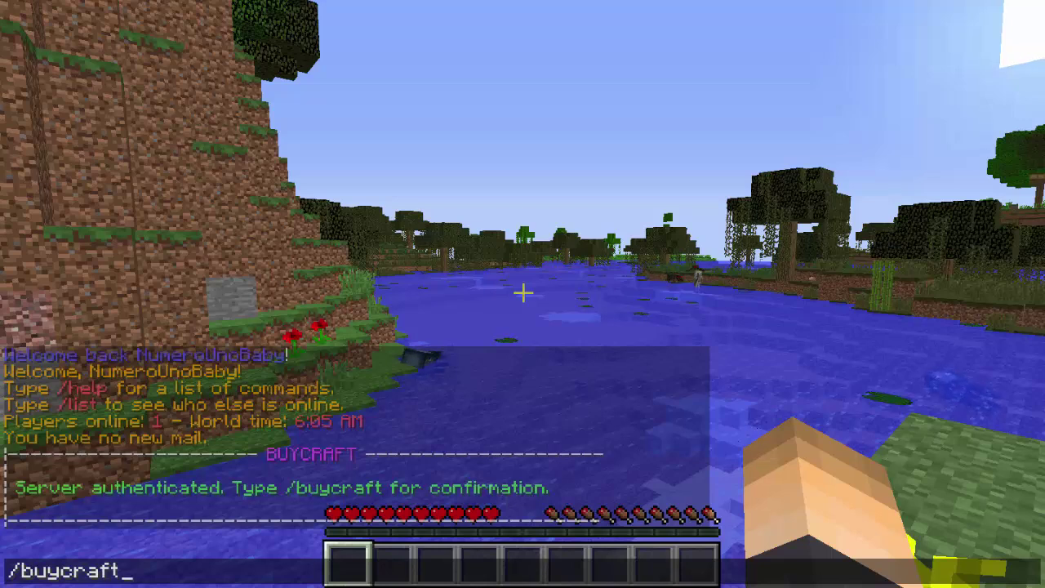
pyautogui.press('Return')
pyautogui.press('t')
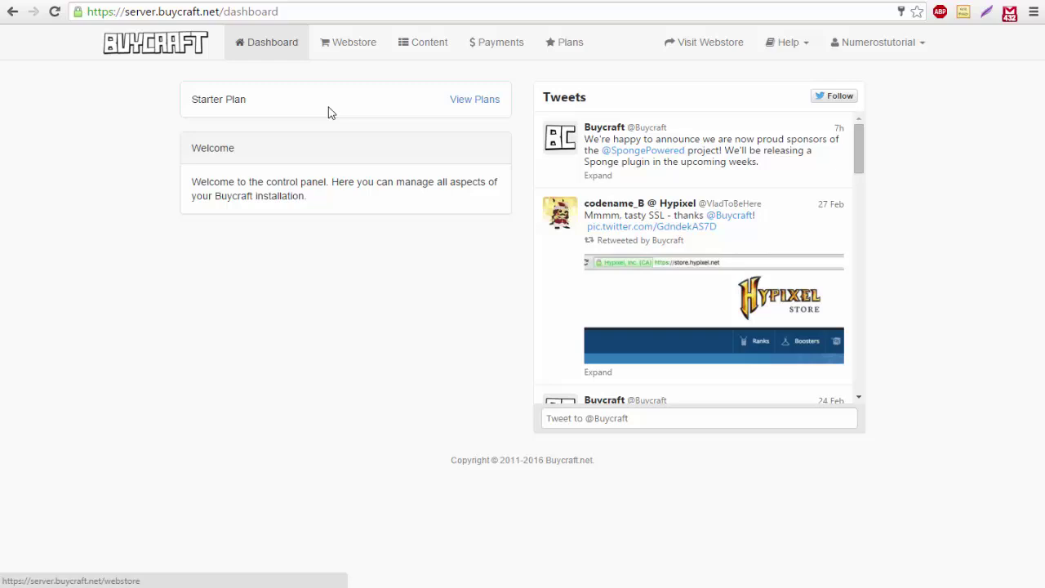
# Start a package in the Packages category named Fly Perk, with the description "Have the ability to fly around in the hub!"
pyautogui.click(416, 49)
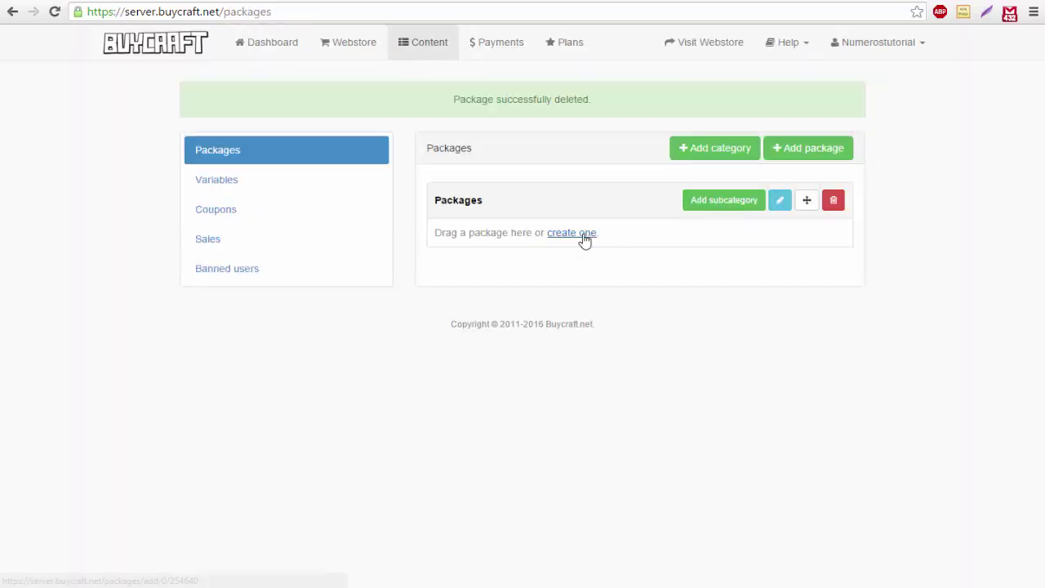
pyautogui.click(584, 237)
pyautogui.click(547, 153)
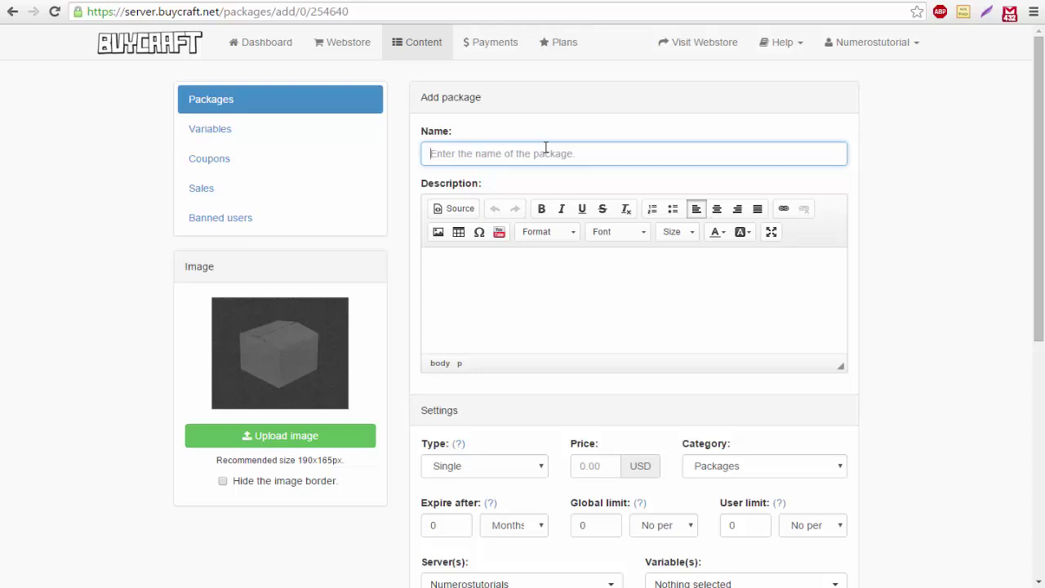
pyautogui.write('Fly Perk')
pyautogui.click(522, 273)
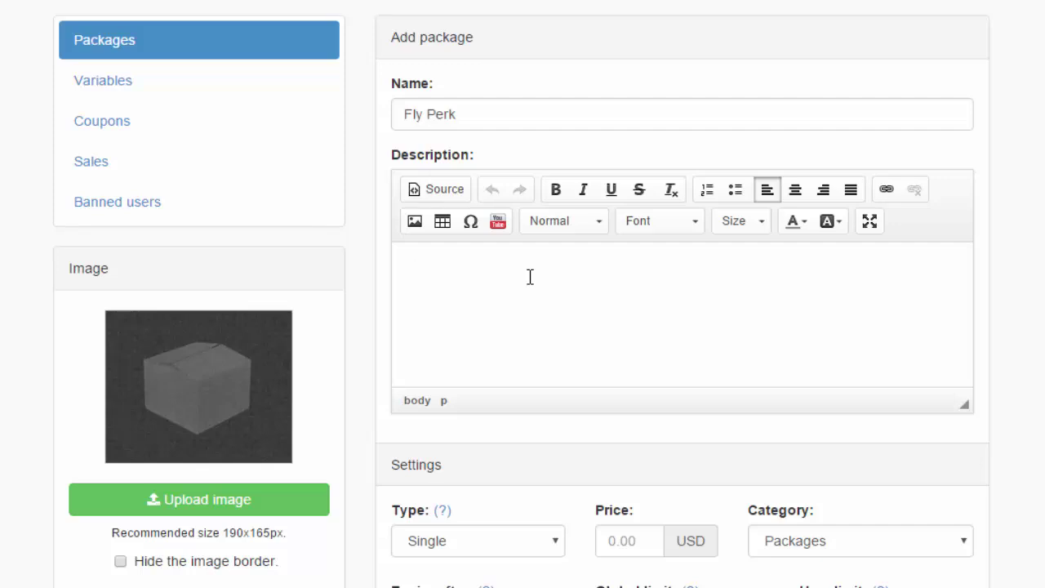
pyautogui.write('Have the ability to fly around in the hub!')
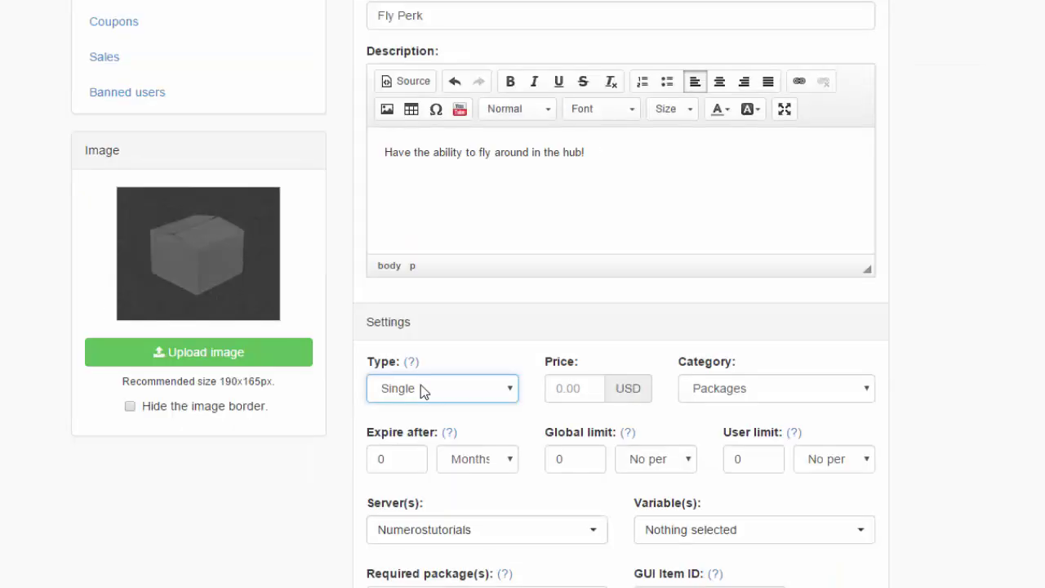
# Choose Single as the Fly Perk package's type and set its price to 1.00 USD
pyautogui.click(421, 389)
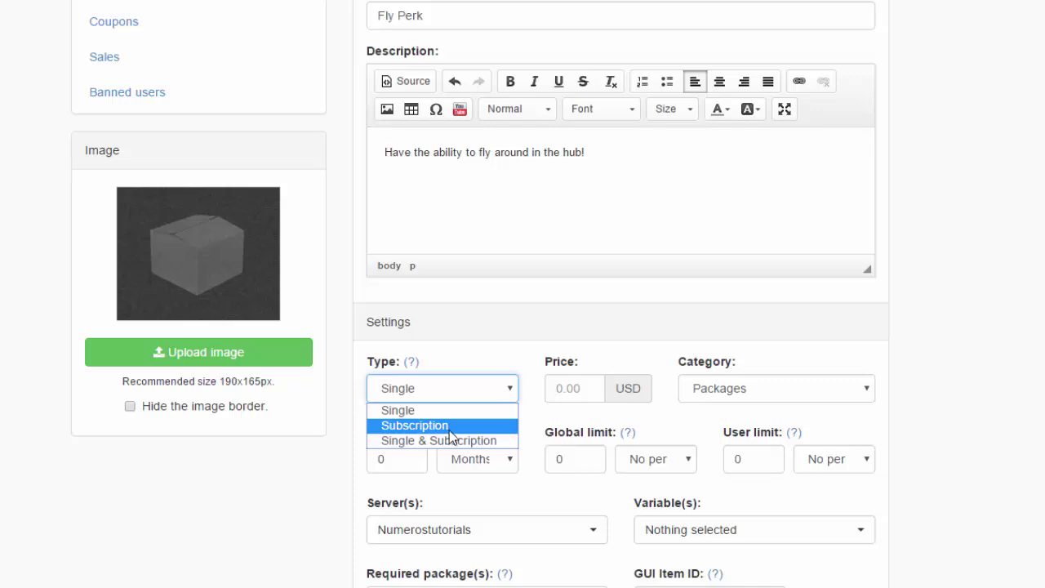
pyautogui.click(462, 411)
pyautogui.click(579, 391)
pyautogui.write('1.00')
pyautogui.press('Tab')
# Examine the package's expiry, global limit and user limit settings with their period options
pyautogui.click(406, 460)
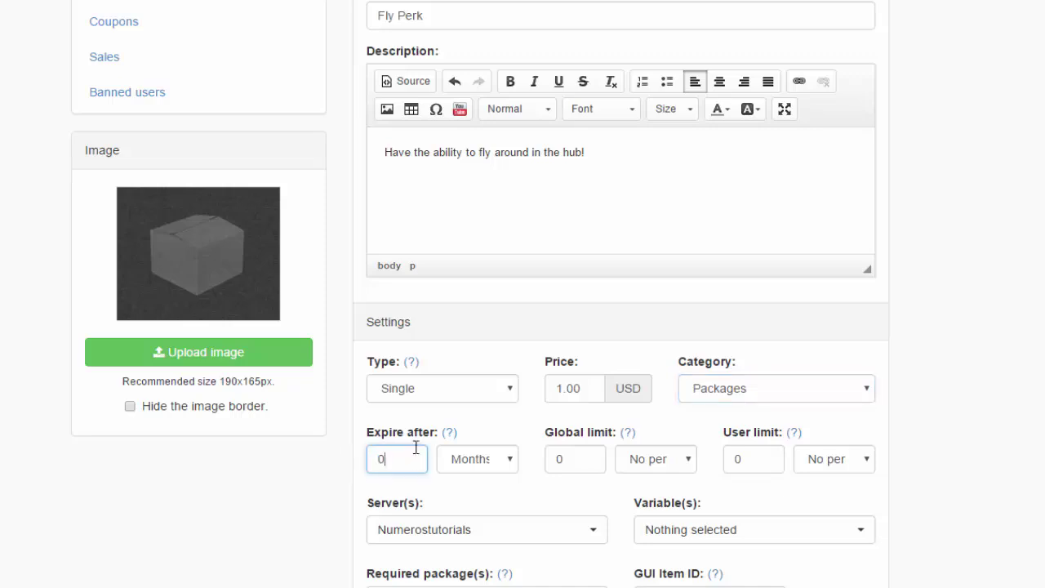
pyautogui.click(417, 399)
pyautogui.click(397, 463)
pyautogui.click(461, 462)
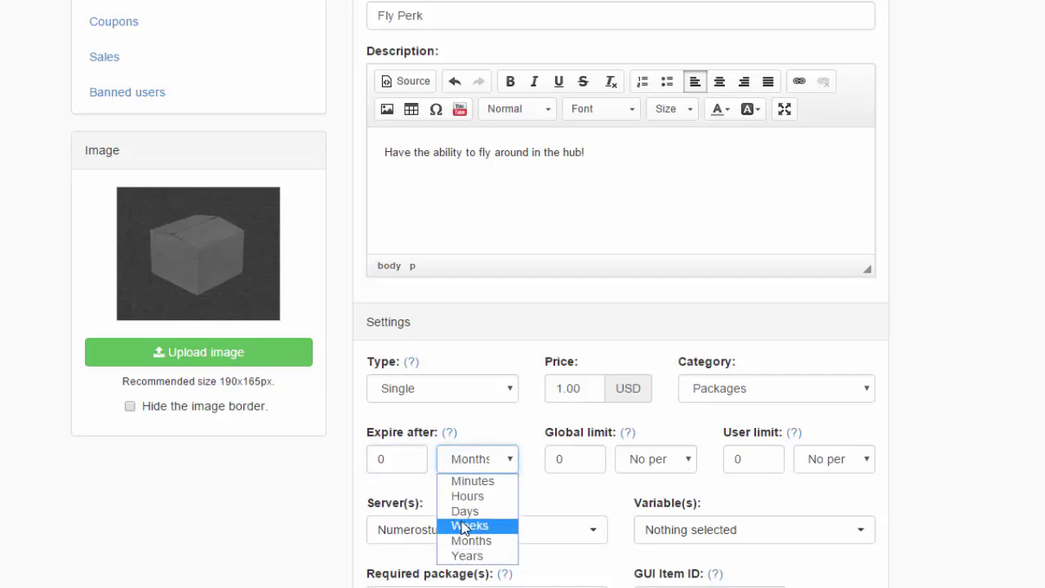
pyautogui.click(463, 470)
pyautogui.click(583, 465)
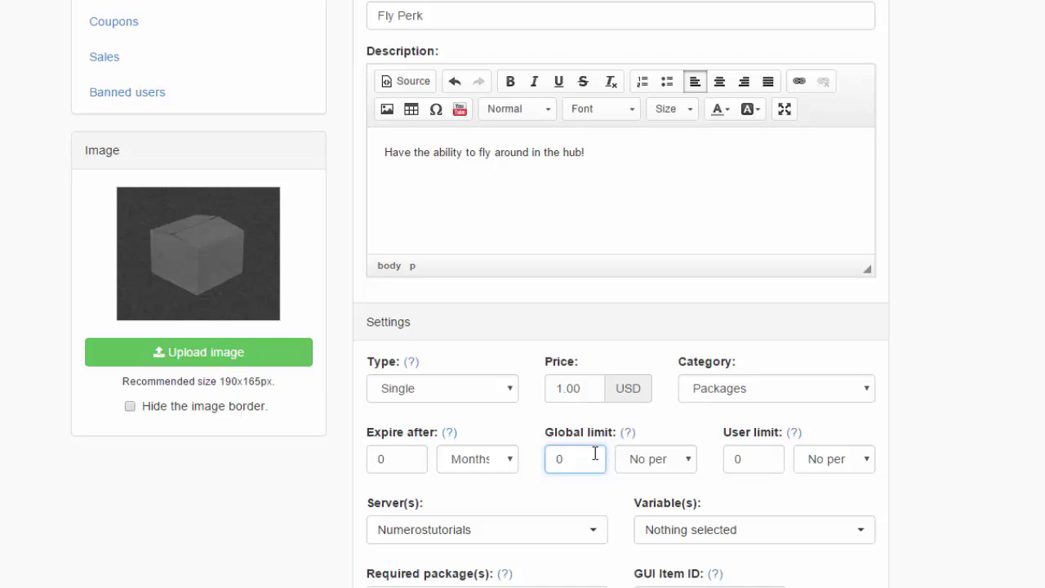
pyautogui.click(632, 460)
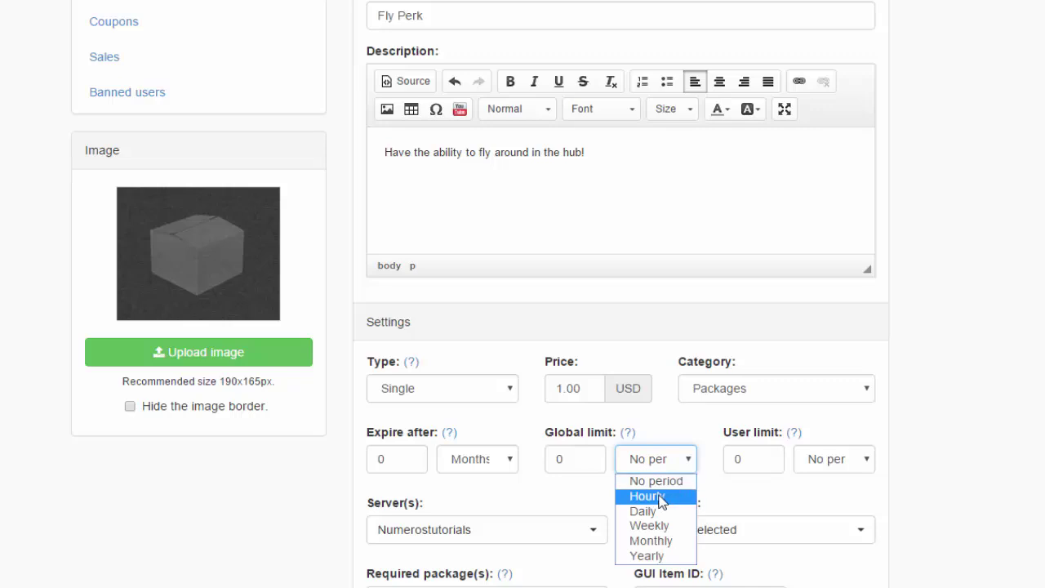
pyautogui.click(757, 460)
pyautogui.click(730, 430)
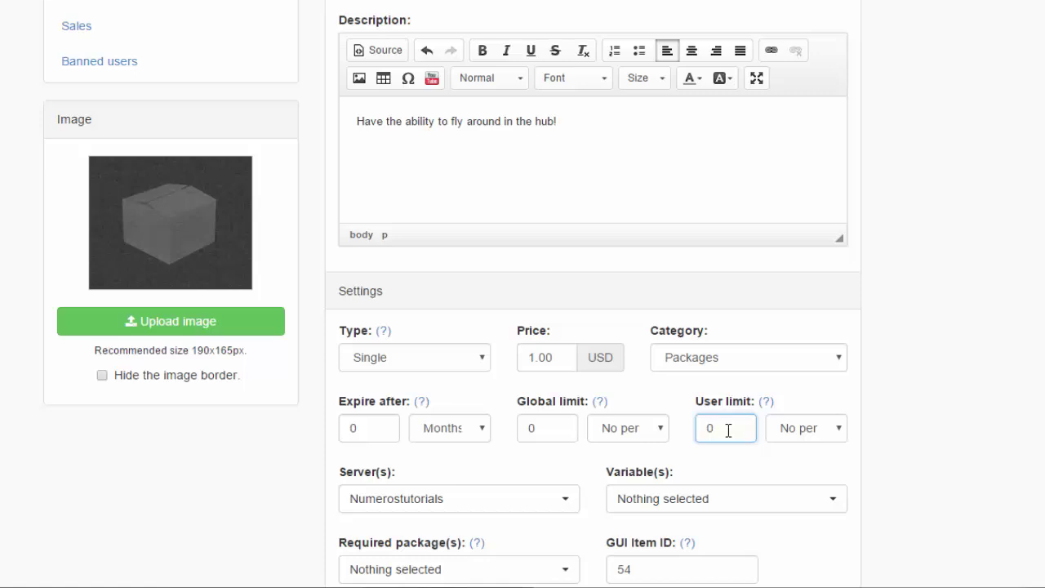
pyautogui.click(800, 428)
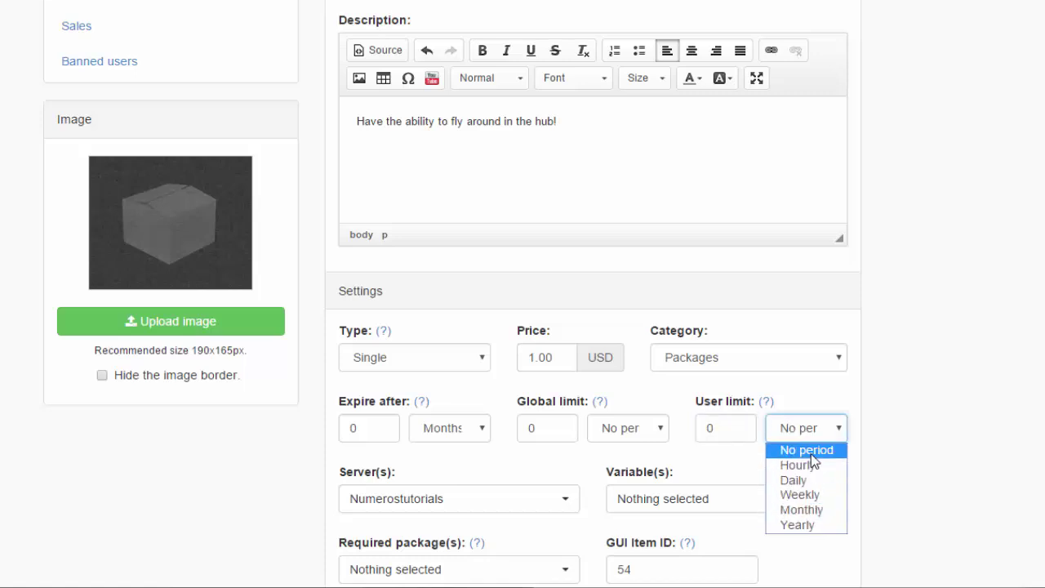
pyautogui.click(810, 450)
# Examine the package's server, required packages and GUI item ID settings
pyautogui.scroll(-2, 620, 384)
pyautogui.click(427, 315)
pyautogui.click(443, 353)
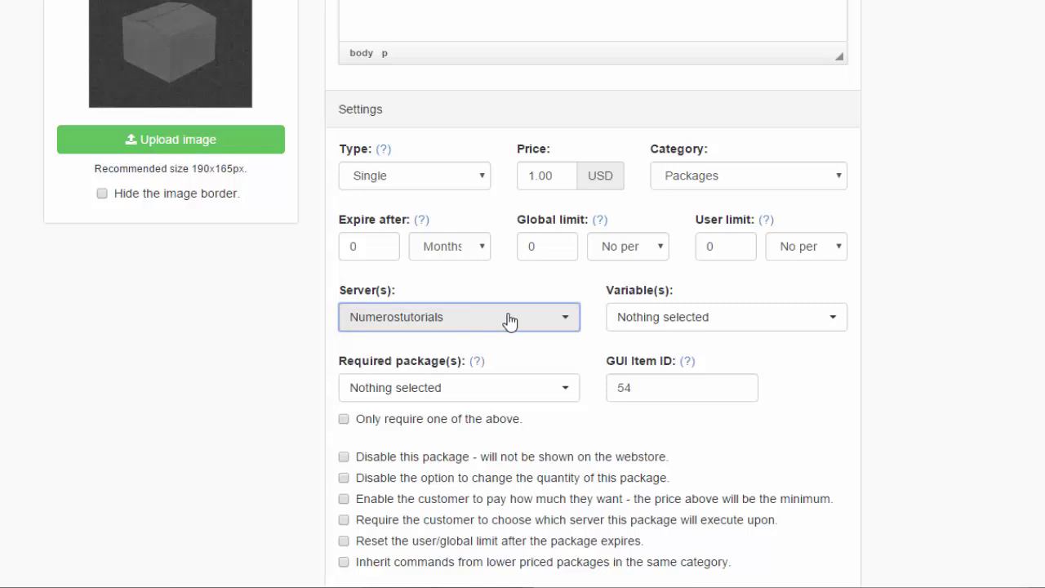
pyautogui.scroll(-2, 509, 320)
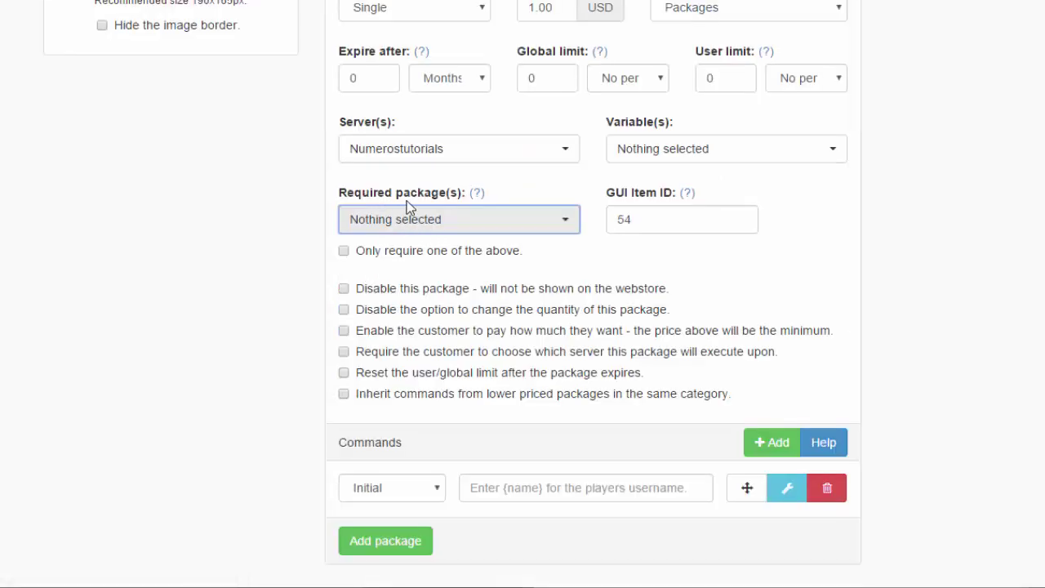
pyautogui.click(404, 223)
pyautogui.click(404, 224)
pyautogui.doubleClick(725, 218)
pyautogui.click(698, 221)
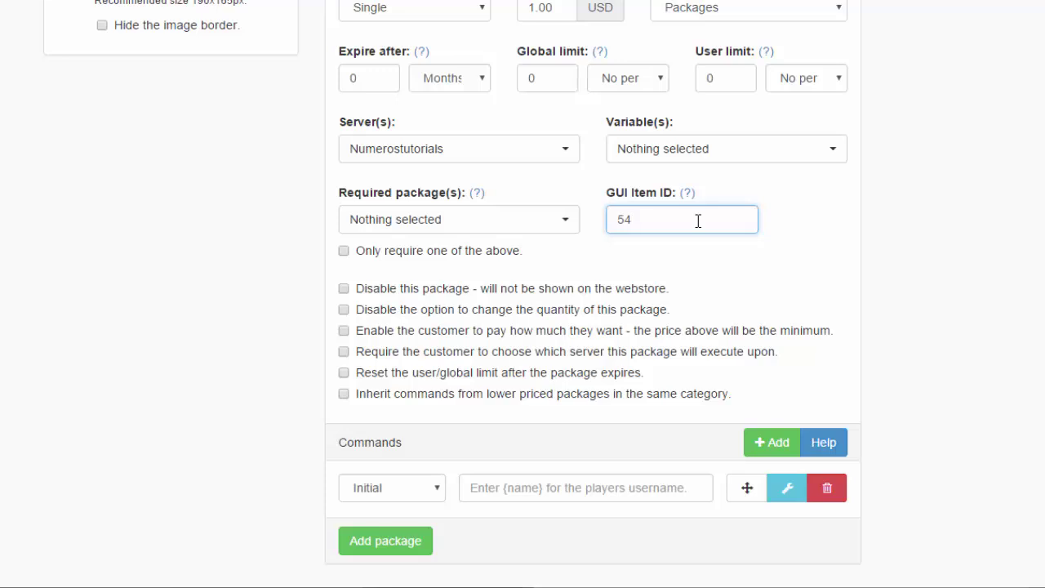
pyautogui.moveTo(701, 219); pyautogui.dragTo(660, 223)
pyautogui.scroll(-2, 391, 434)
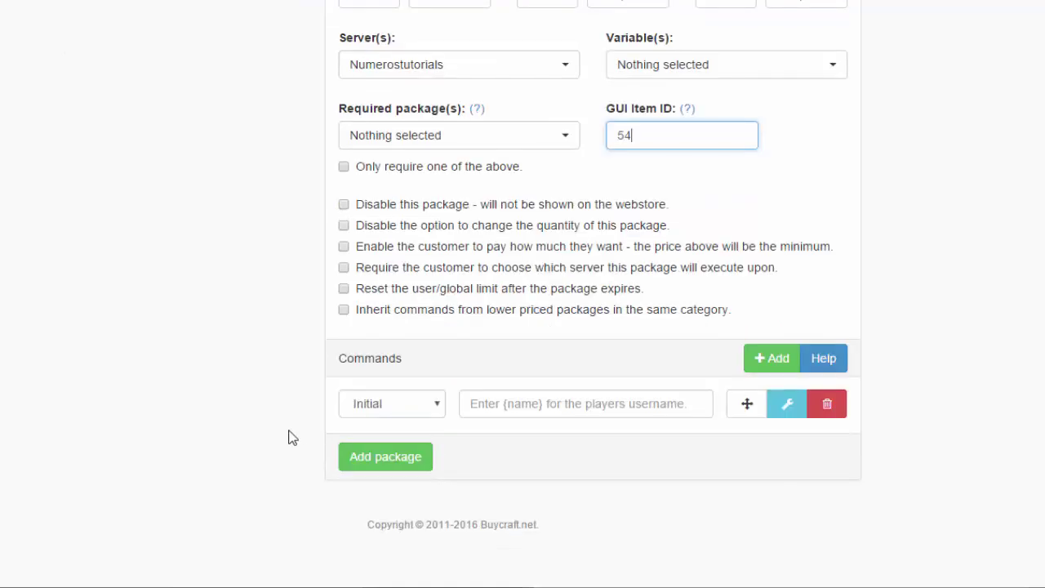
# Examine the trigger types for the package's command and its command text field
pyautogui.click(406, 413)
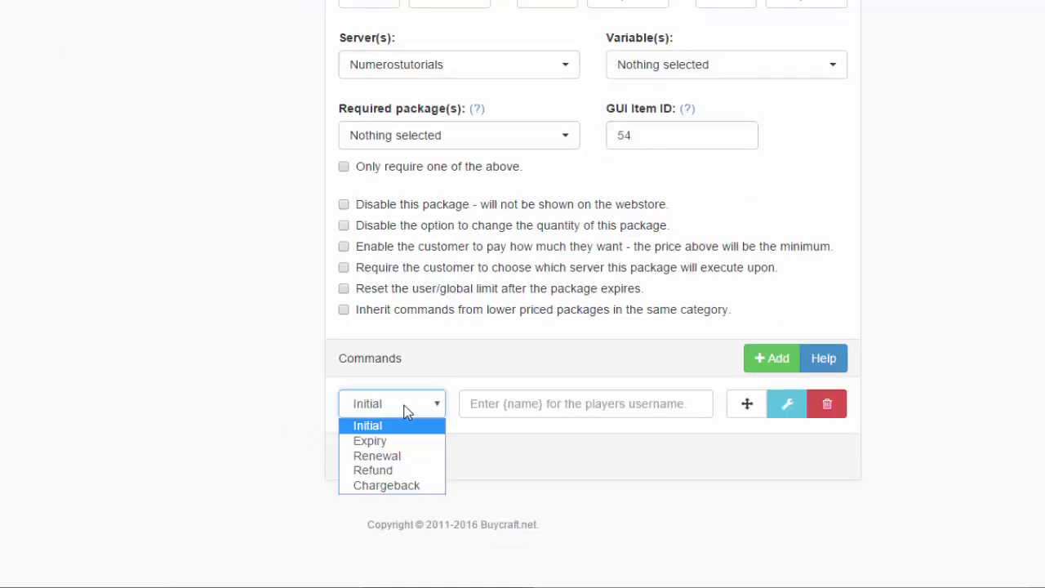
pyautogui.click(394, 410)
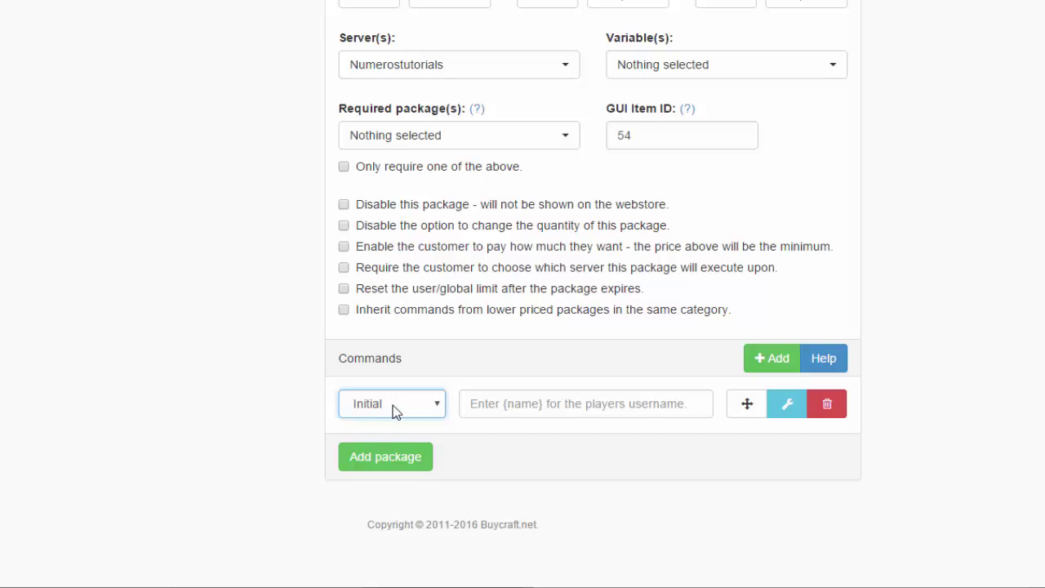
pyautogui.click(395, 411)
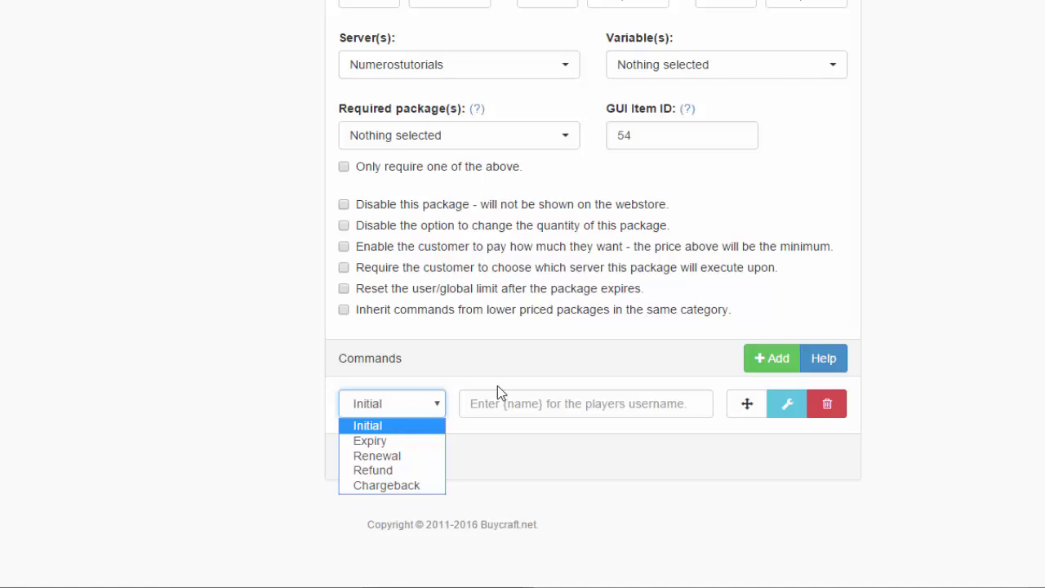
pyautogui.click(585, 404)
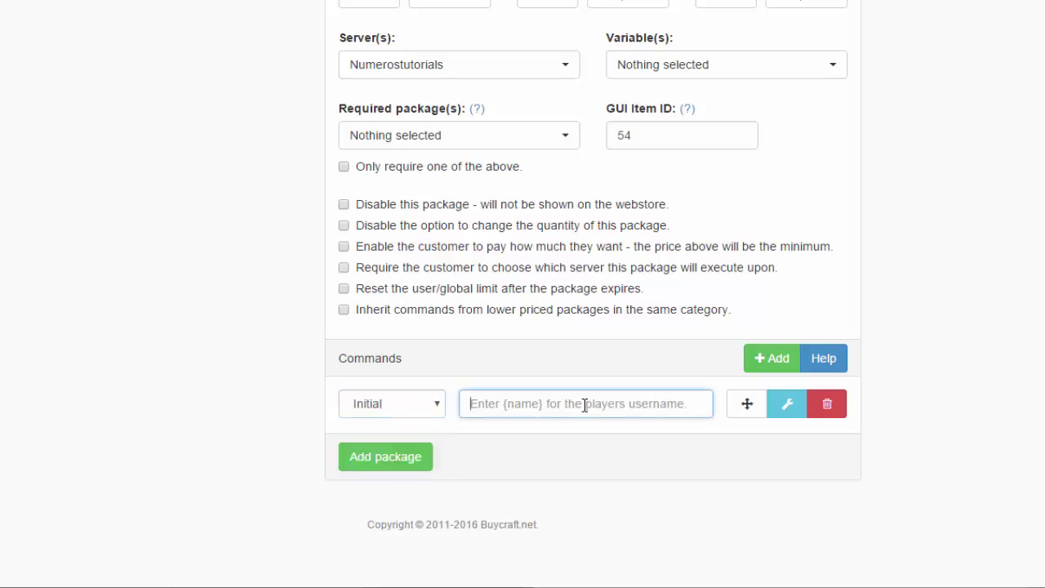
pyautogui.click(994, 224)
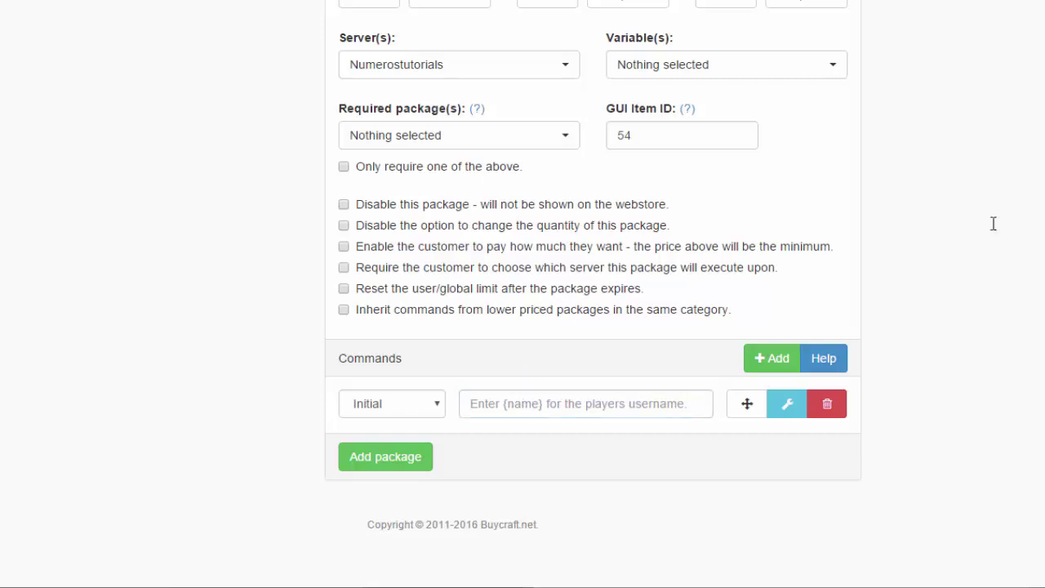
# Examine the documented pex syntax for adding a permission to a user, including its permission and optional world arguments
pyautogui.click(625, 402)
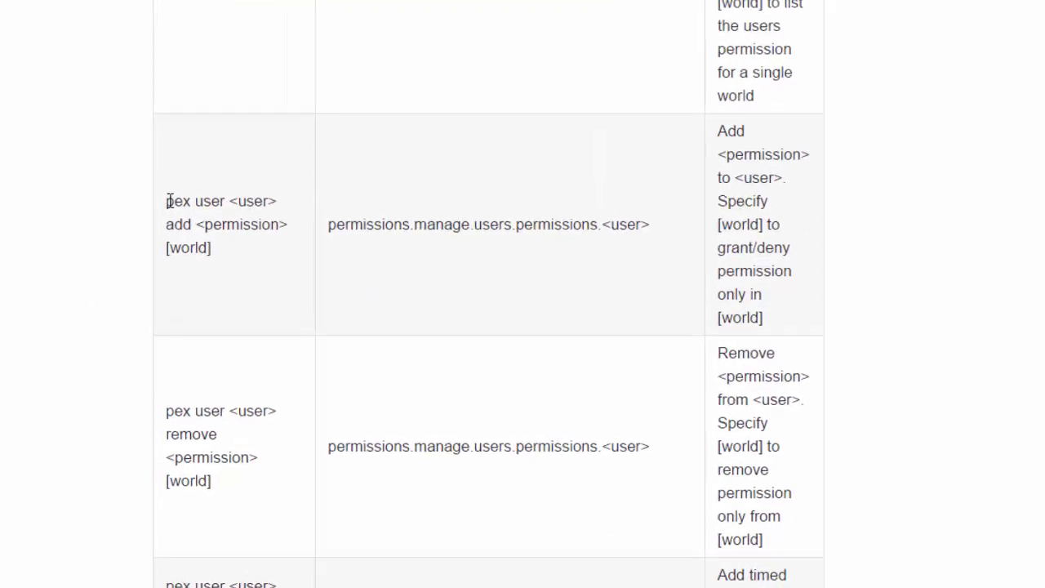
pyautogui.moveTo(234, 180); pyautogui.dragTo(311, 181)
pyautogui.click(168, 205)
pyautogui.moveTo(197, 205); pyautogui.dragTo(297, 204)
pyautogui.click(143, 155)
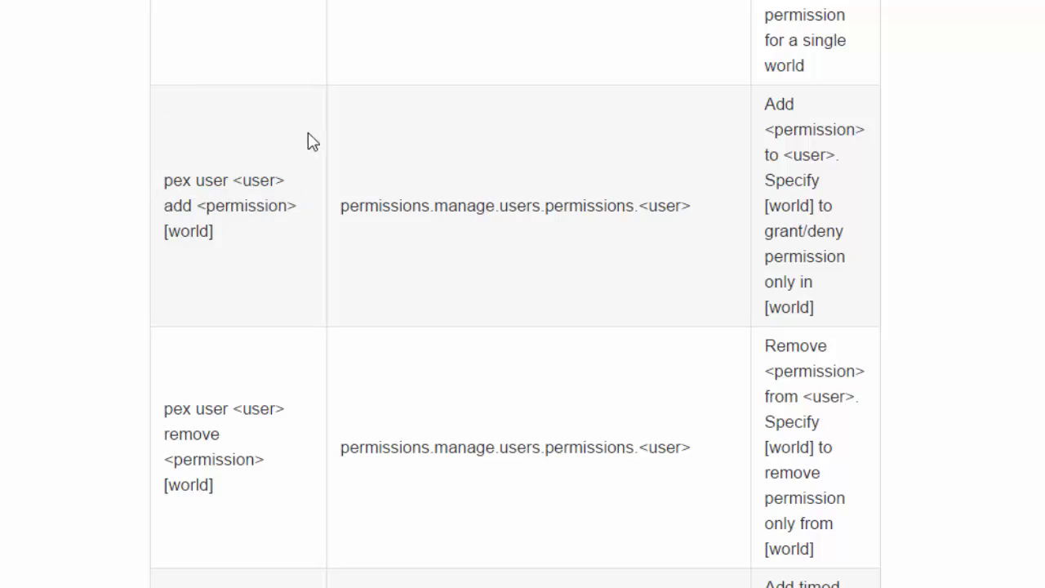
pyautogui.moveTo(216, 237); pyautogui.dragTo(163, 232)
pyautogui.click(242, 98)
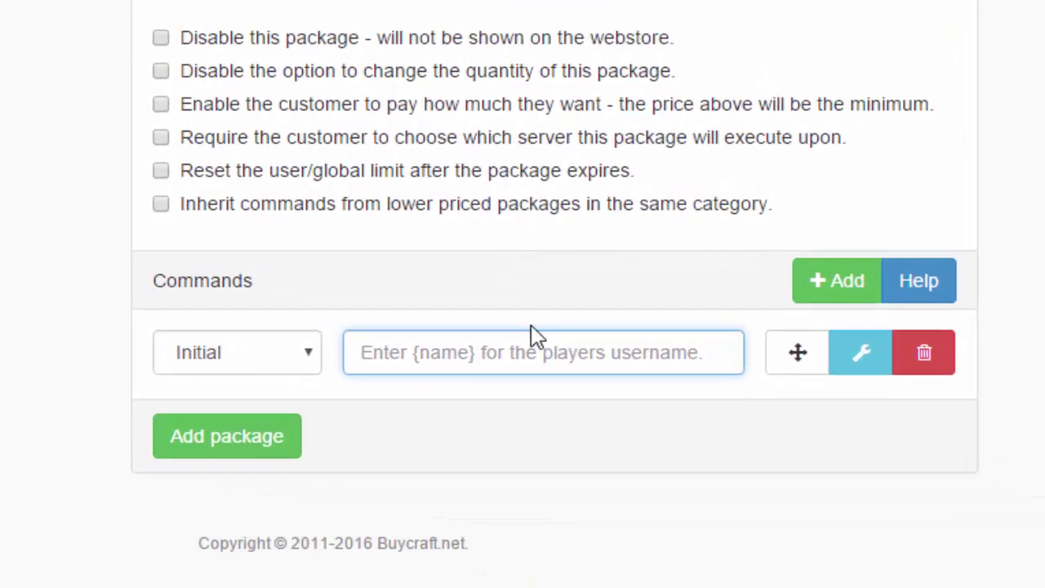
# Enter "pex user {name} add essentials.fly" as the Fly Perk package's initial command
pyautogui.write('pex user {')
pyautogui.press('BackSpace')
pyautogui.write('{name')
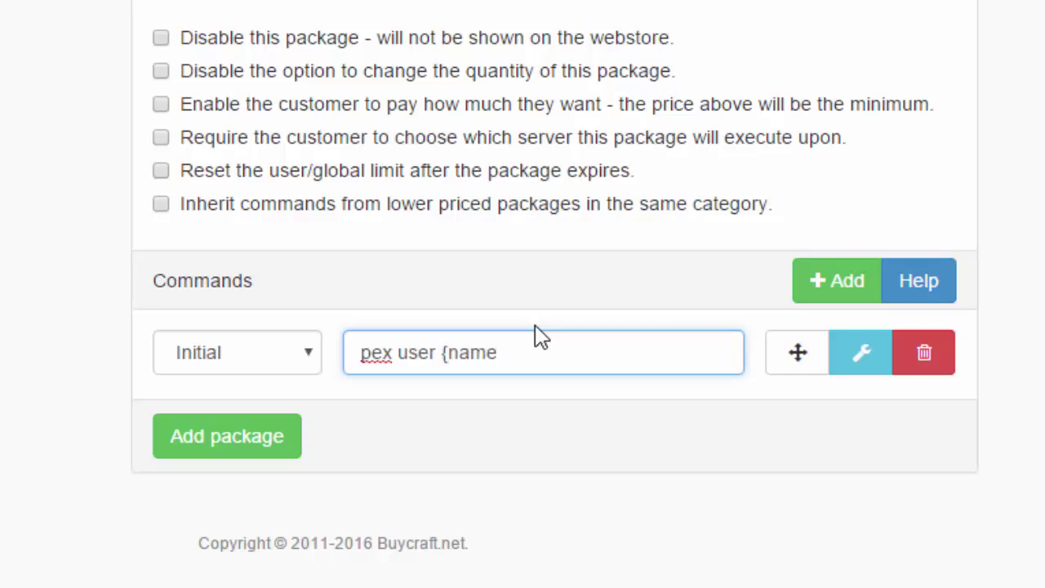
pyautogui.write('} add essentials.fly')
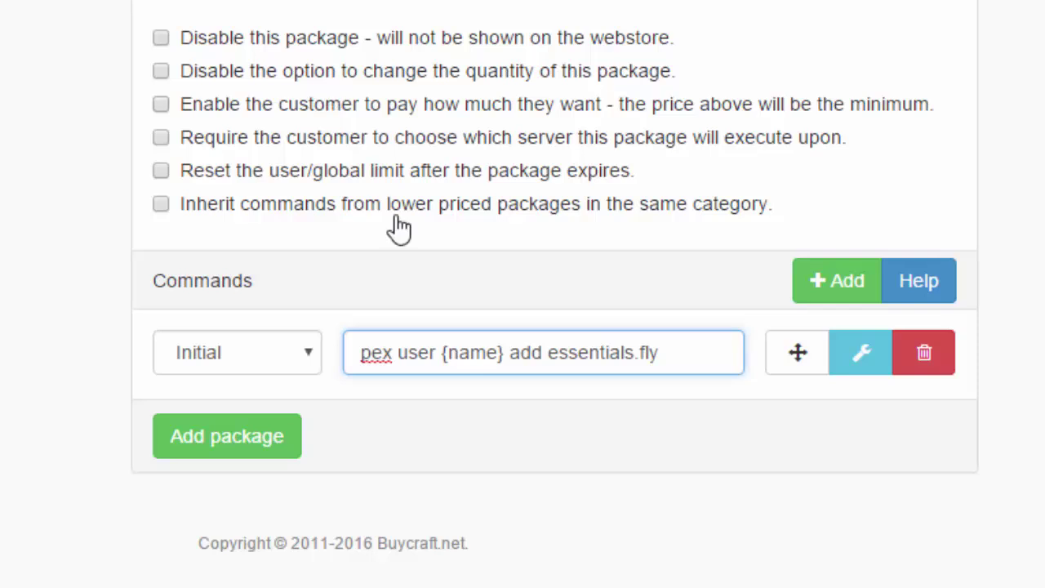
pyautogui.moveTo(368, 362); pyautogui.dragTo(692, 367)
pyautogui.click(692, 366)
pyautogui.tripleClick(716, 344)
pyautogui.click(692, 358)
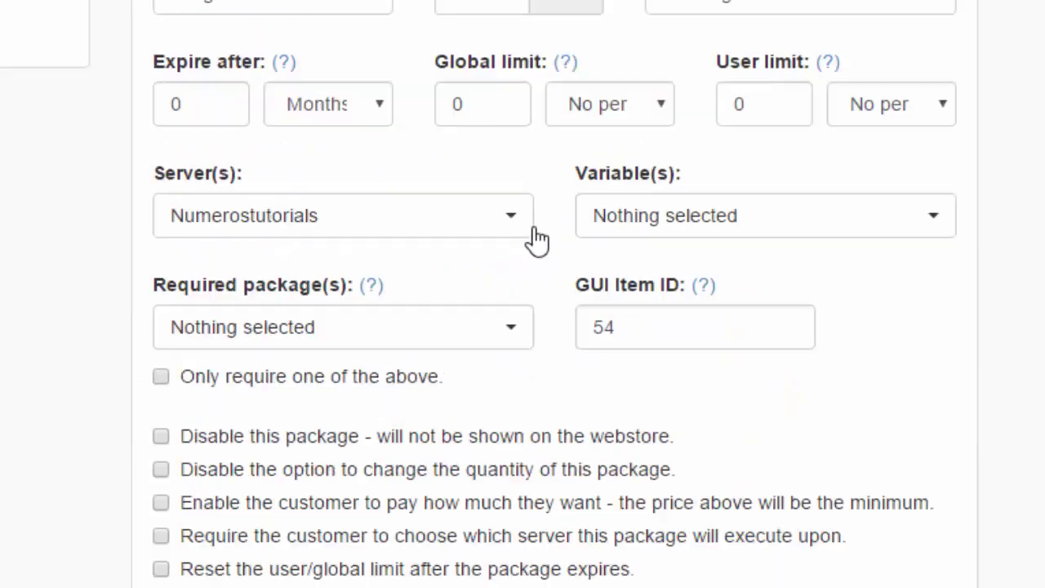
# Check the package description, append the world name "hub" to the command, and add the Fly Perk package to the store
pyautogui.scroll(9, 534, 236)
pyautogui.tripleClick(557, 22)
pyautogui.click(600, 23)
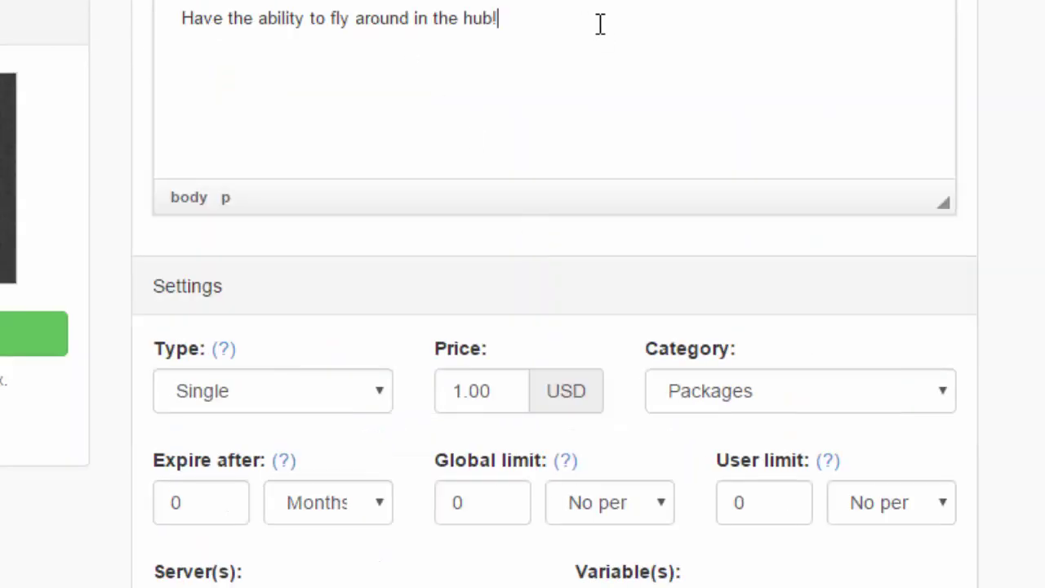
pyautogui.scroll(-9, 590, 90)
pyautogui.click(686, 346)
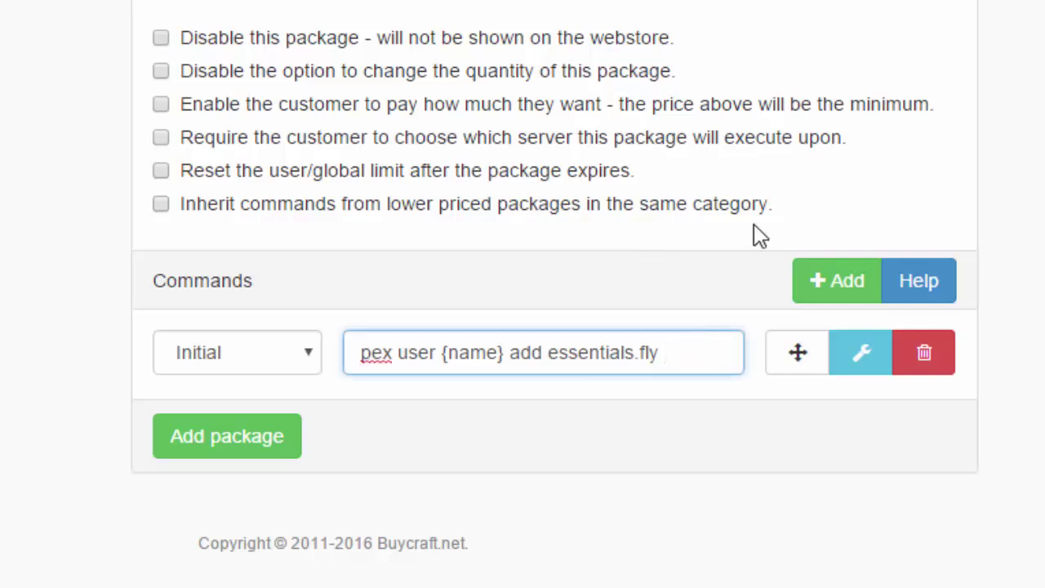
pyautogui.write('hub')
pyautogui.doubleClick(712, 356)
pyautogui.click(712, 357)
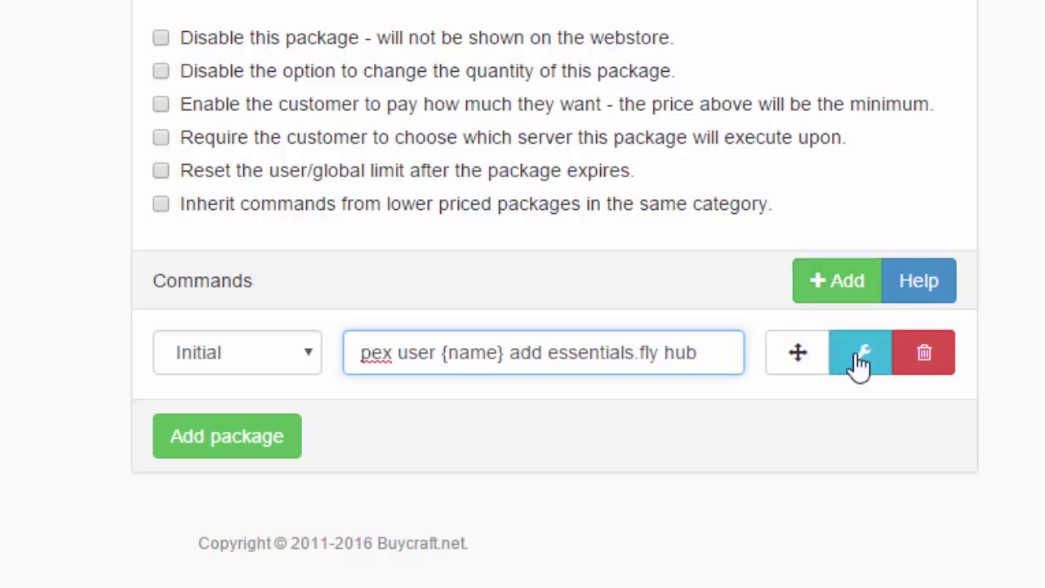
pyautogui.click(221, 447)
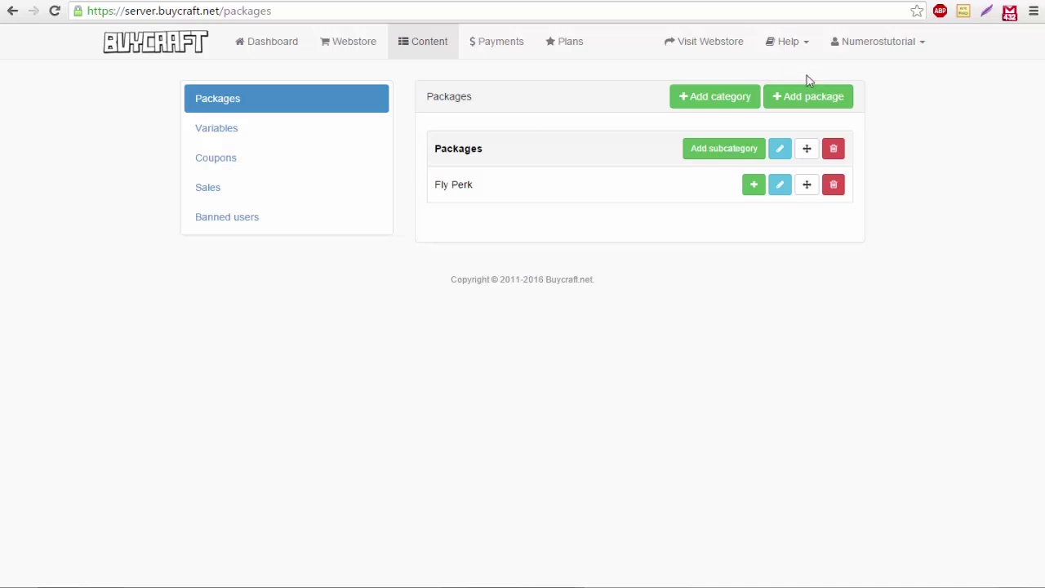
# Start a new package named "VIP Rank" with the bold description "Get the VIP rank when you purchase this package!"
pyautogui.click(772, 91)
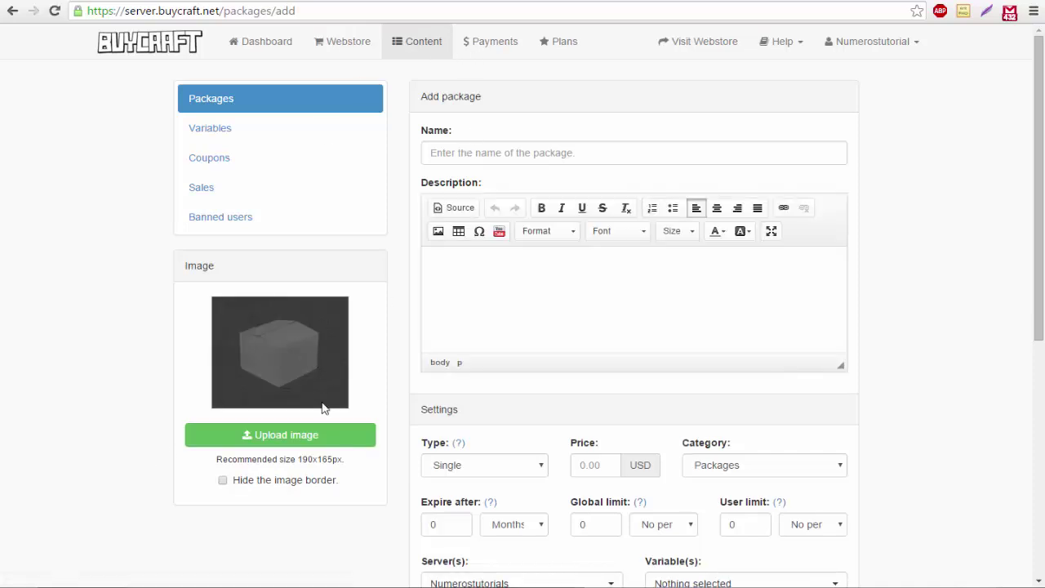
pyautogui.click(527, 152)
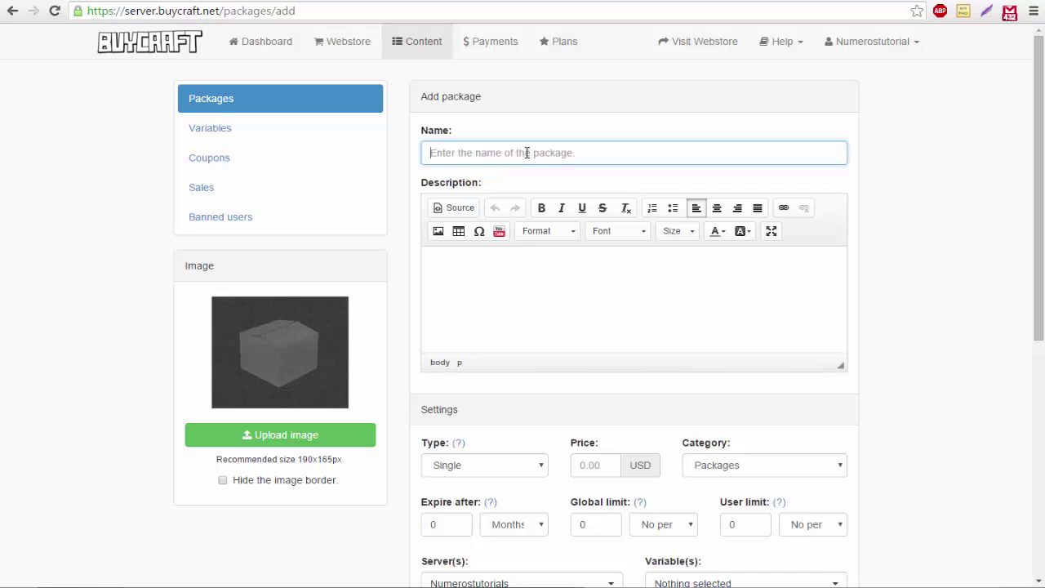
pyautogui.write('VIP Rank')
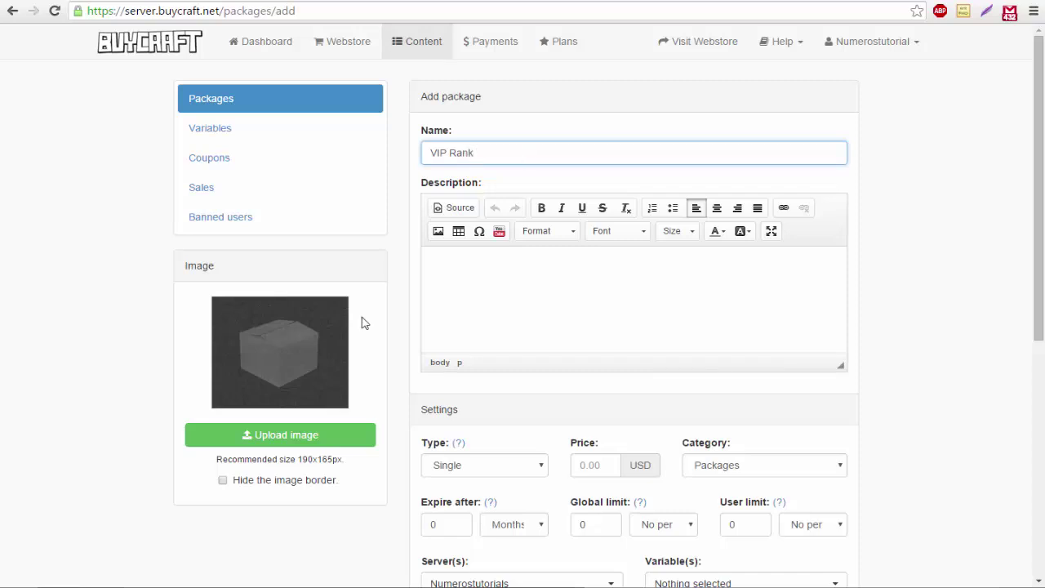
pyautogui.click(533, 289)
pyautogui.write('Get the VIP rank when you purchase this package!')
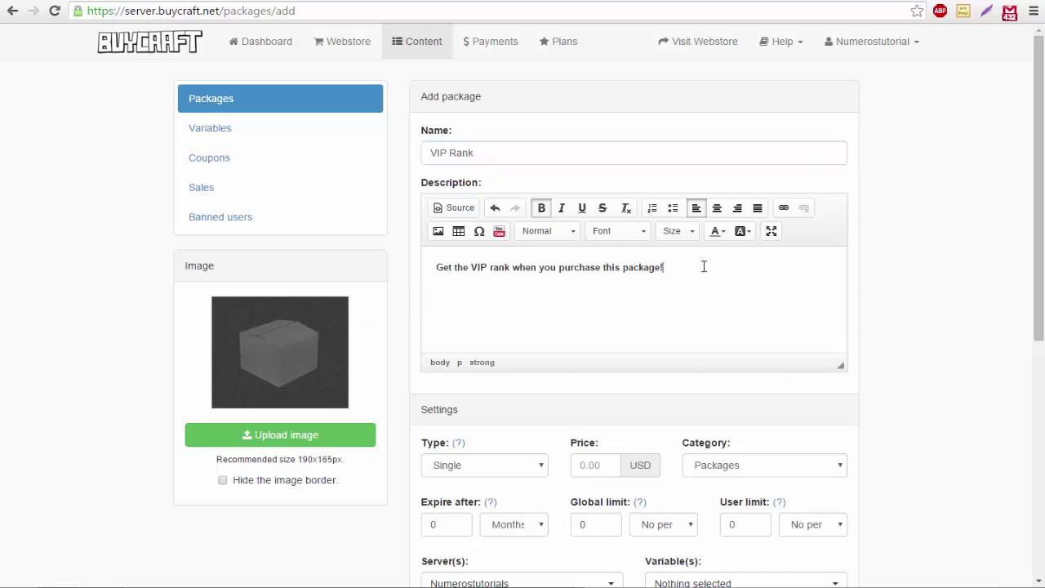
pyautogui.hotkey('ctrl', 'a')
pyautogui.click(779, 272)
# Choose Subscription as the VIP Rank package's type and set its price to 5.00 USD, keeping it in the Packages category
pyautogui.scroll(-3, 330, 351)
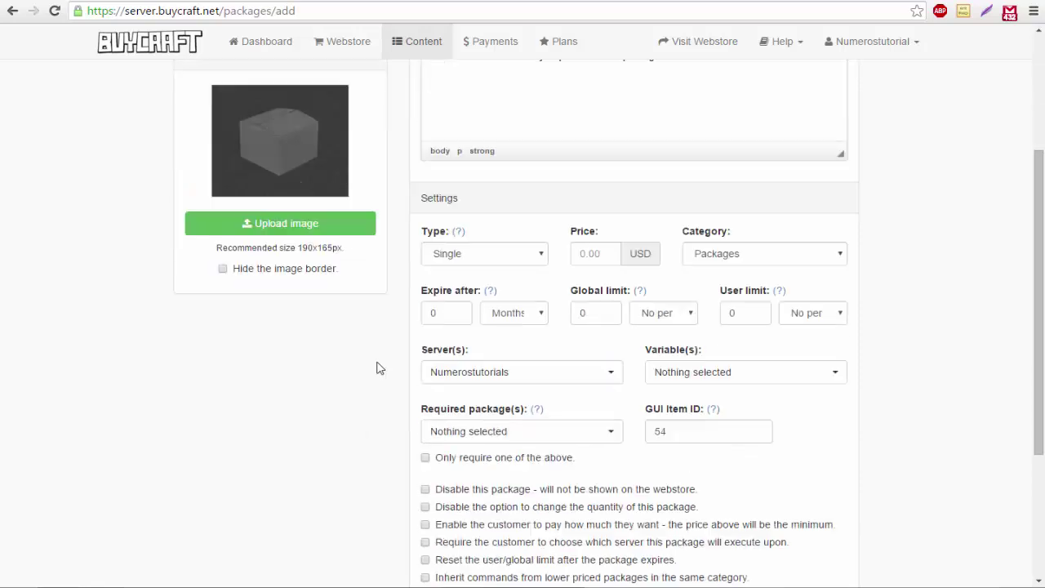
pyautogui.click(449, 254)
pyautogui.click(449, 255)
pyautogui.click(450, 257)
pyautogui.click(456, 255)
pyautogui.click(457, 254)
pyautogui.click(462, 284)
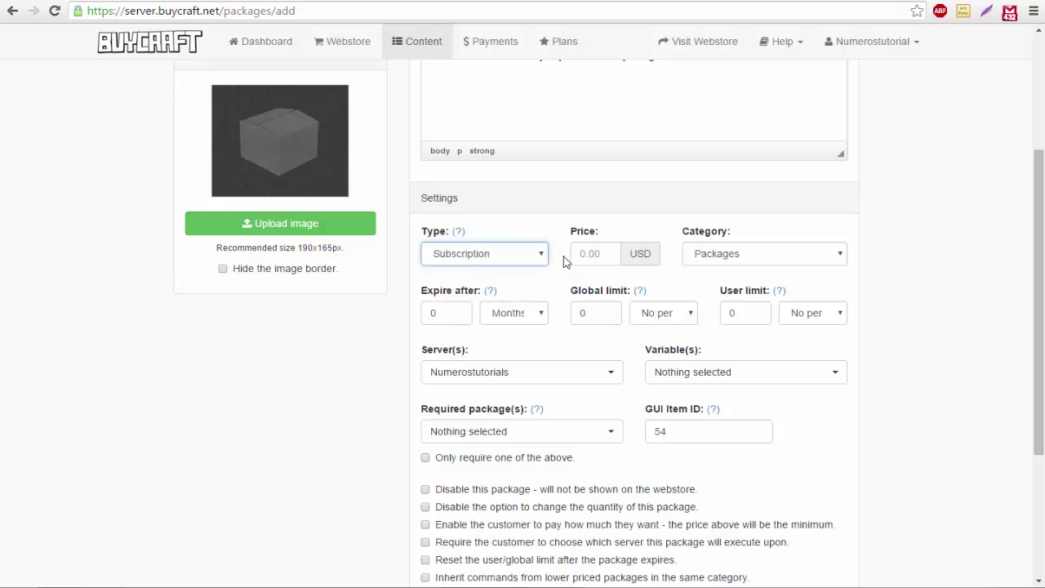
pyautogui.click(599, 253)
pyautogui.write('2')
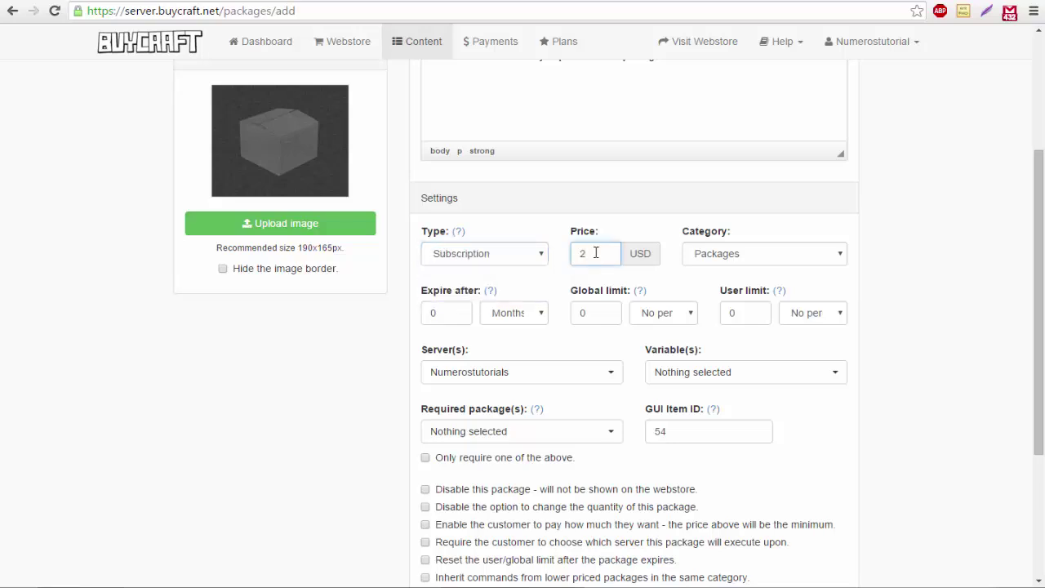
pyautogui.press('BackSpace')
pyautogui.write('5')
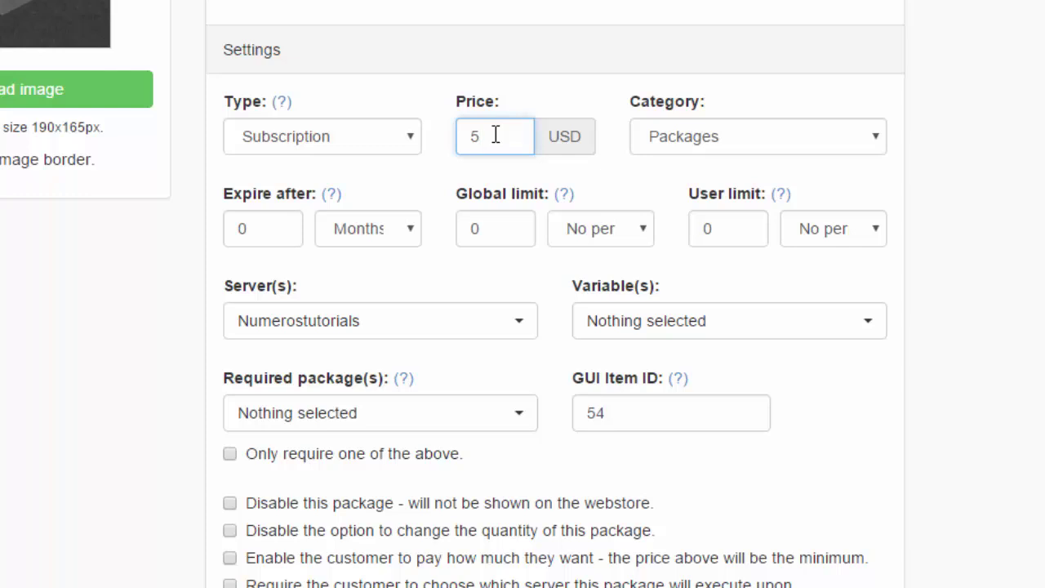
pyautogui.write('.00')
pyautogui.click(646, 140)
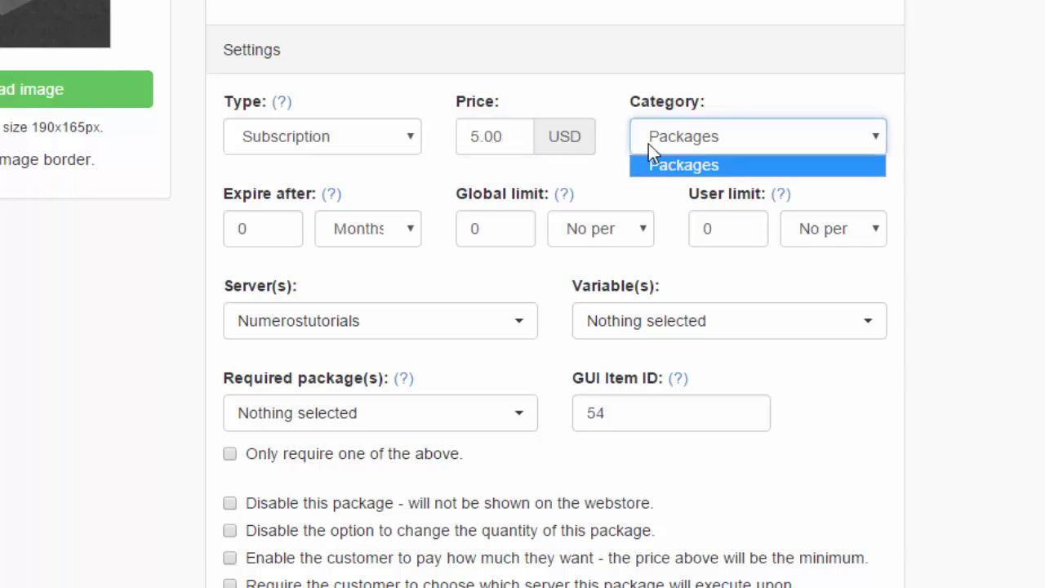
pyautogui.click(650, 144)
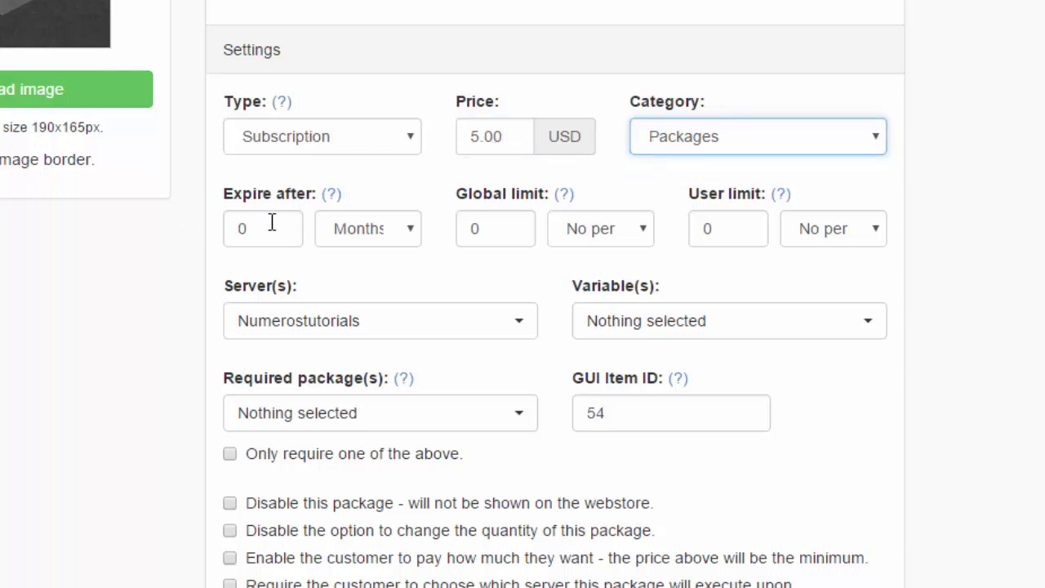
# Set the VIP Rank package to expire after 1 month and check its server and required package choices
pyautogui.moveTo(282, 225); pyautogui.dragTo(222, 233)
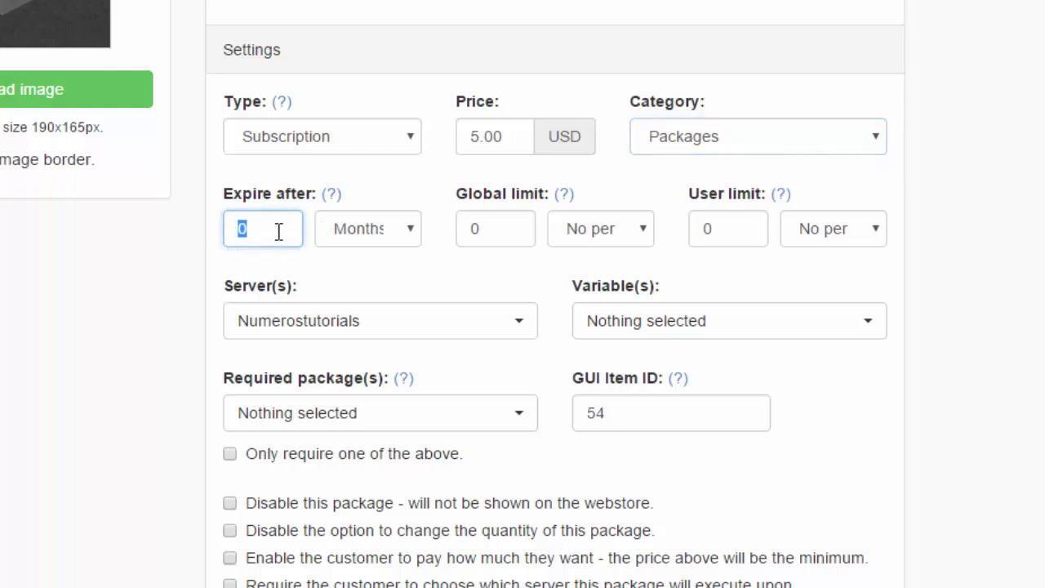
pyautogui.write('1')
pyautogui.click(415, 327)
pyautogui.click(406, 329)
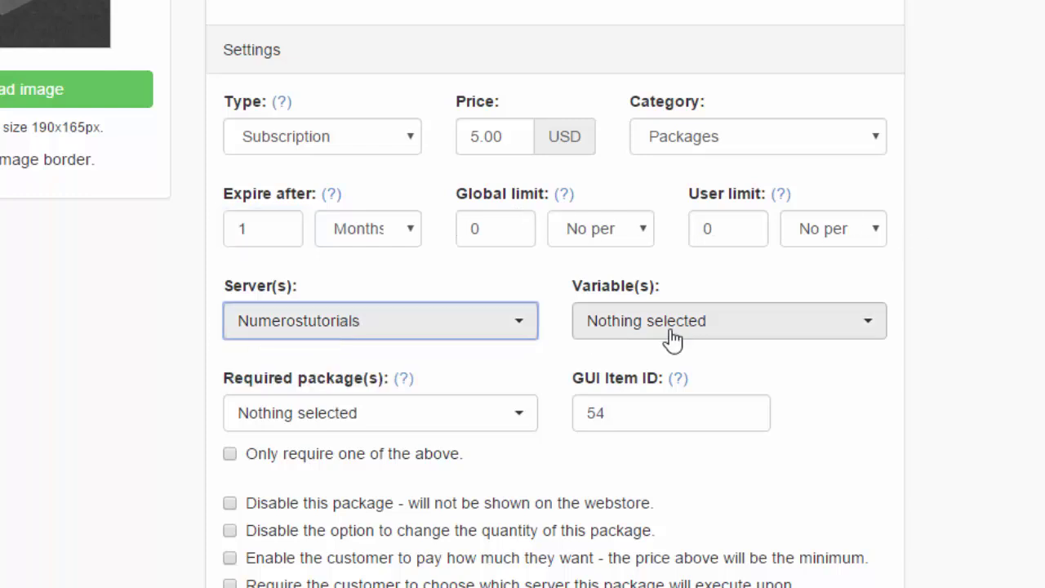
pyautogui.click(360, 418)
pyautogui.click(359, 418)
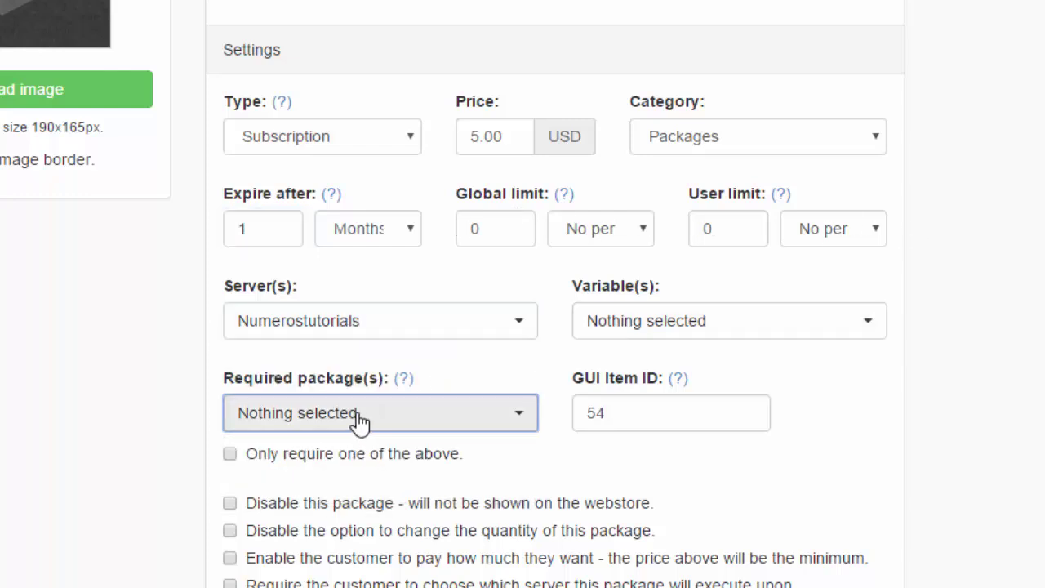
# Set the VIP Rank package's GUI item ID to 5
pyautogui.scroll(-3, 359, 418)
pyautogui.doubleClick(709, 196)
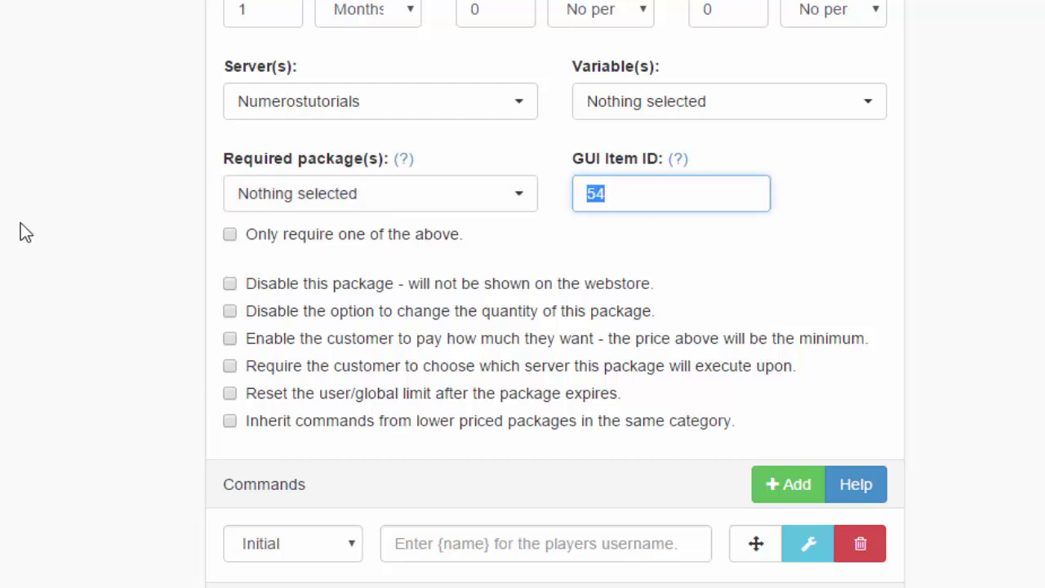
pyautogui.write('5')
# Enter "pex user {name} group add vip *" as the initial command and add the VIP Rank package to the store
pyautogui.scroll(-2, 145, 329)
pyautogui.click(518, 418)
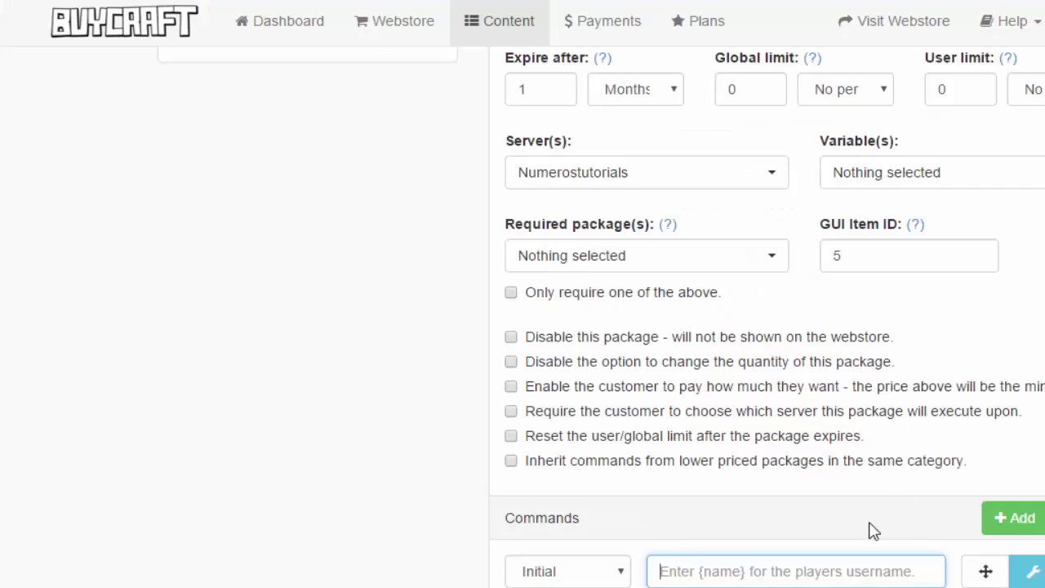
pyautogui.write('pex user ')
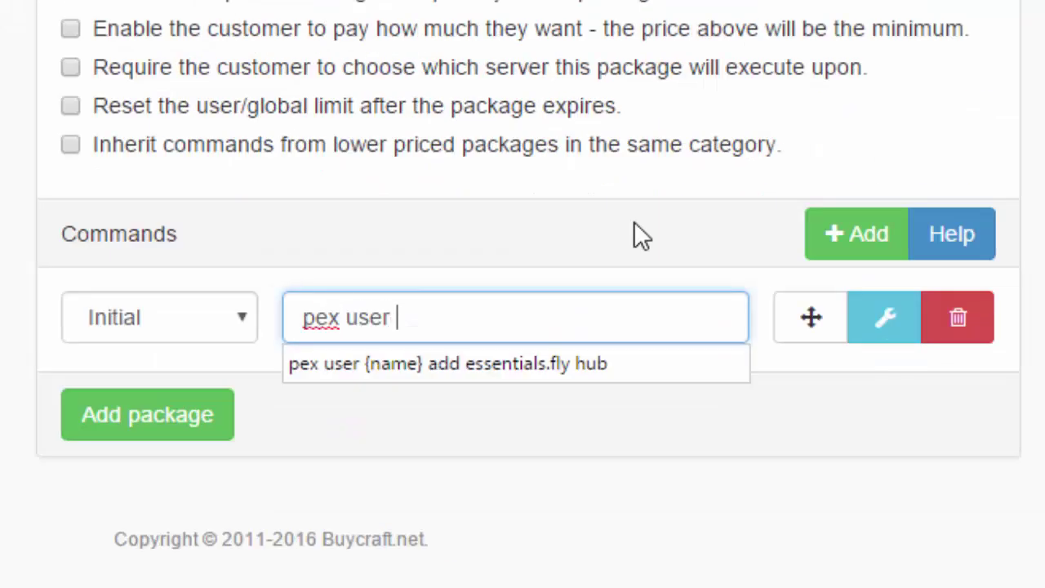
pyautogui.write('{name{')
pyautogui.press('BackSpace')
pyautogui.write('} group add ')
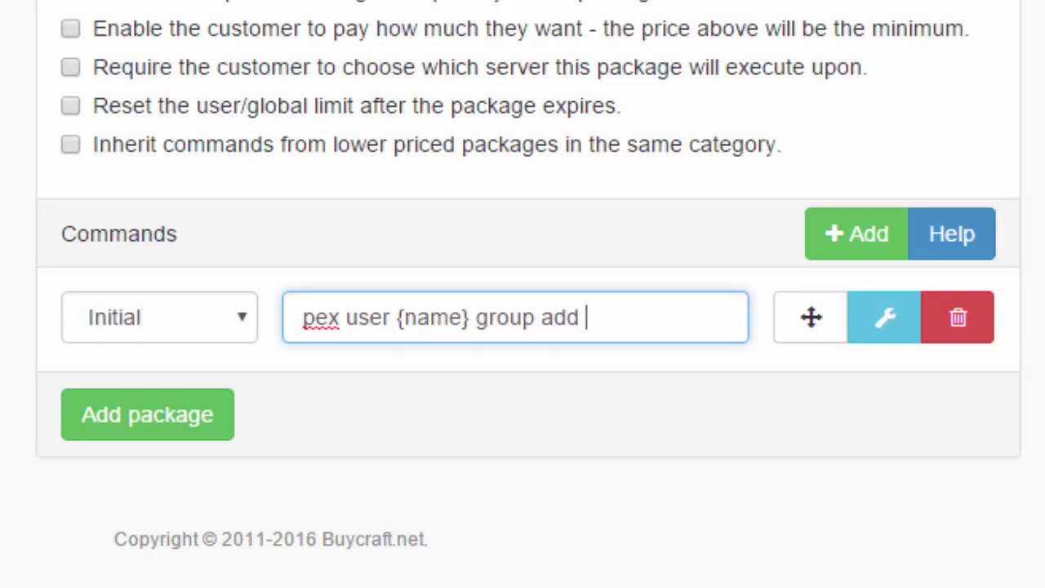
pyautogui.write('vip')
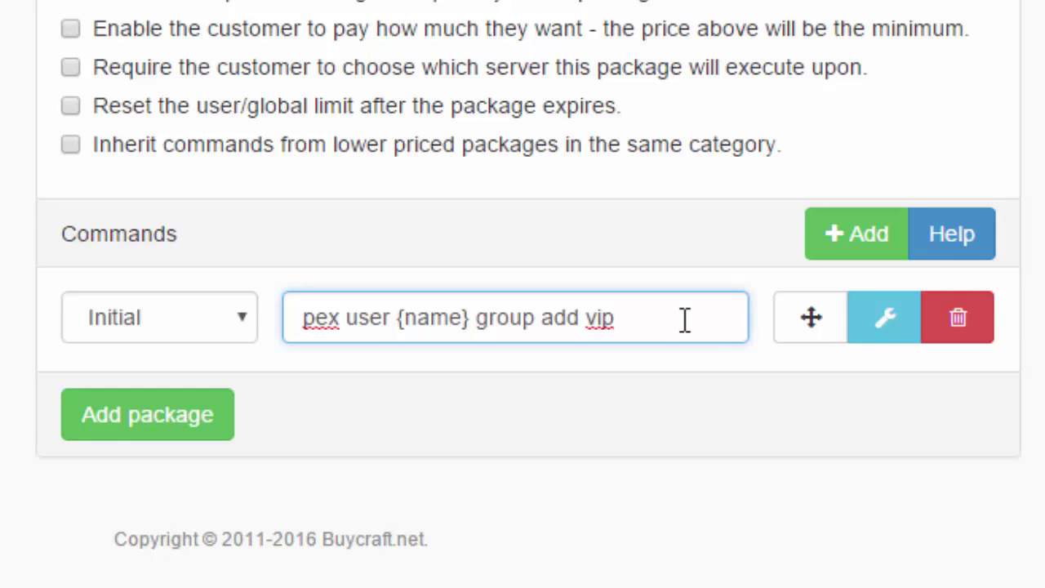
pyautogui.write('*')
pyautogui.click(187, 419)
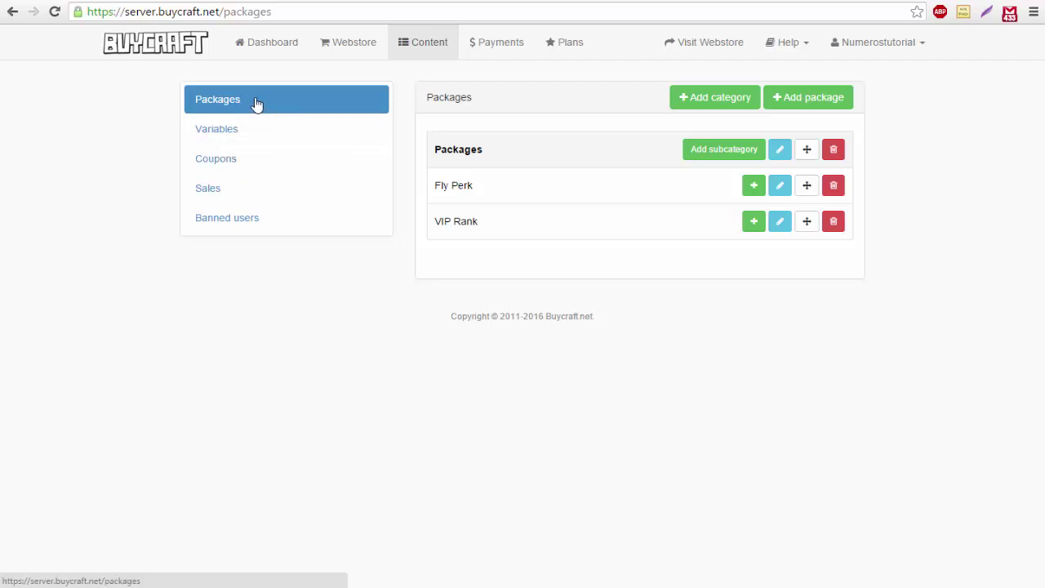
# Examine the template and theme choices in the webstore's design settings
pyautogui.click(359, 46)
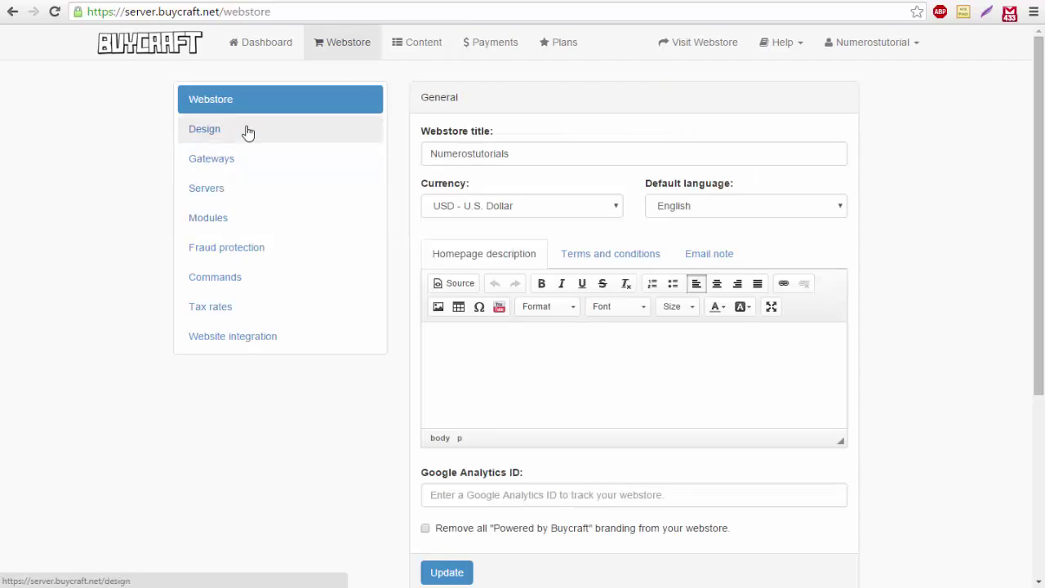
pyautogui.click(238, 131)
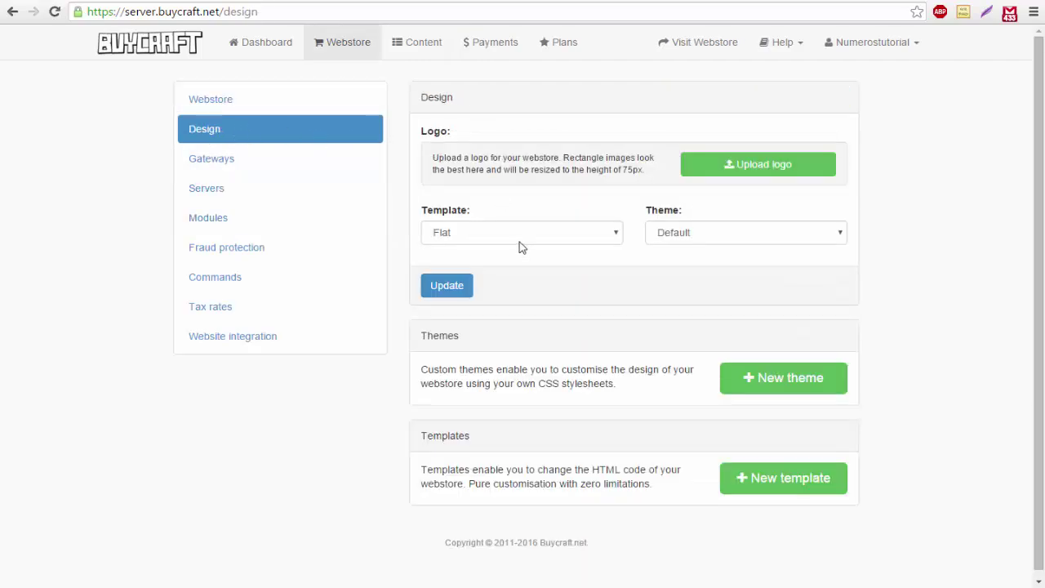
pyautogui.click(498, 233)
pyautogui.click(485, 234)
pyautogui.click(694, 236)
pyautogui.click(691, 234)
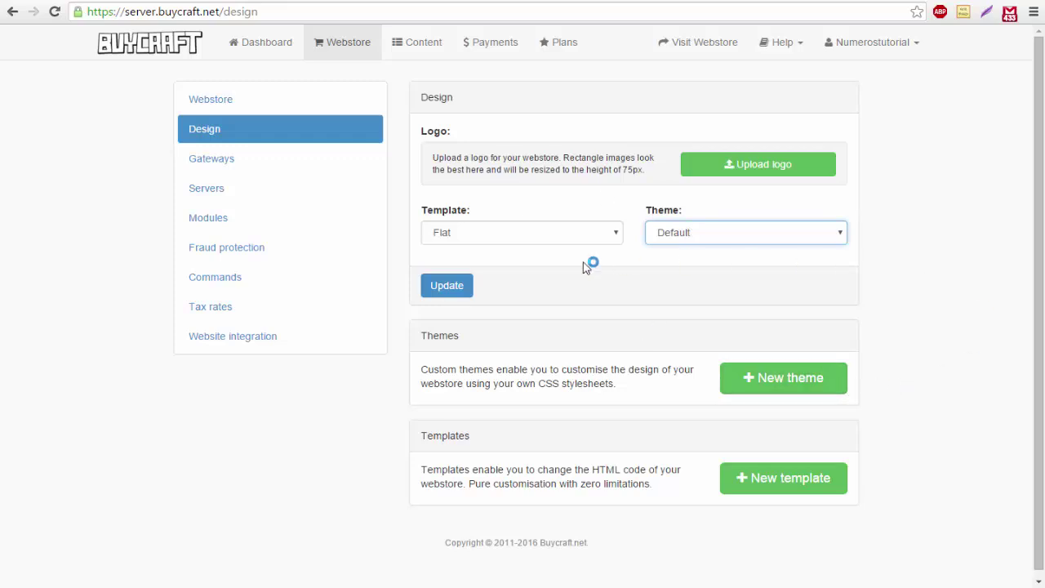
# Examine the website integration code, return to the general webstore settings, and show the account options
pyautogui.click(311, 336)
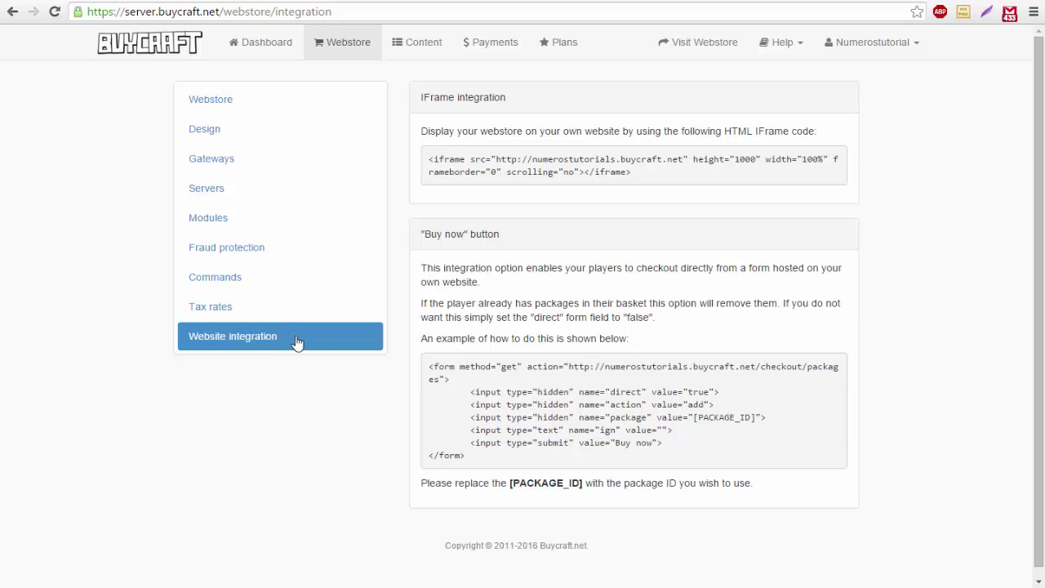
pyautogui.moveTo(427, 172); pyautogui.dragTo(712, 357)
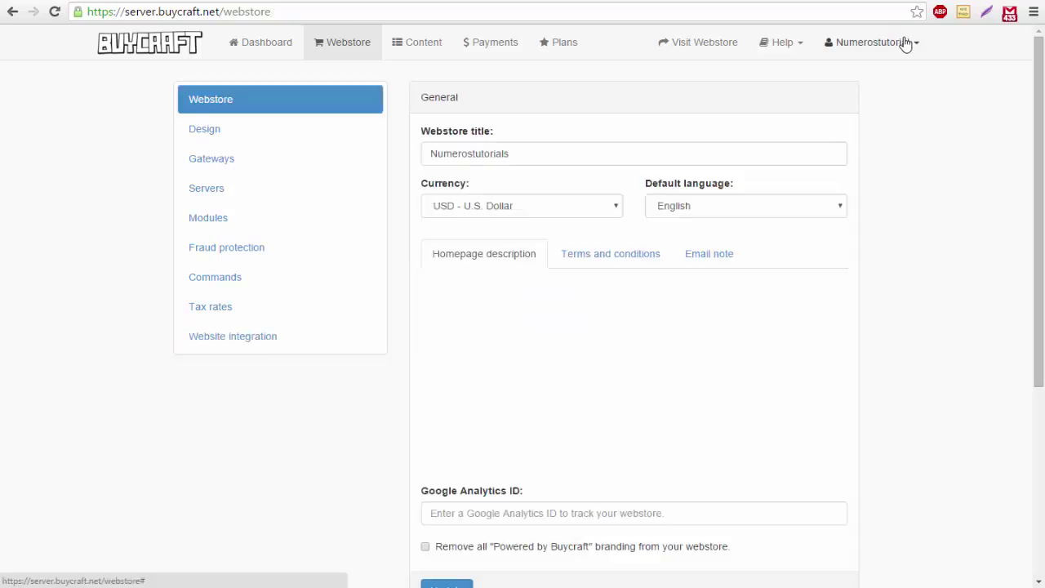
pyautogui.click(905, 41)
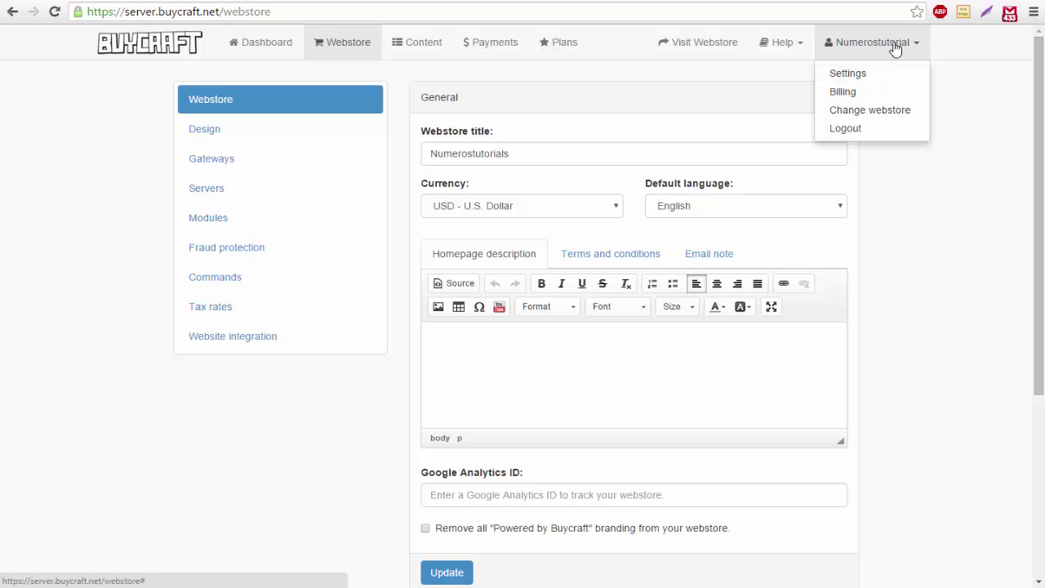
# Open the account's billing settings and examine the card and PayPal options for updating the payment details
pyautogui.click(846, 75)
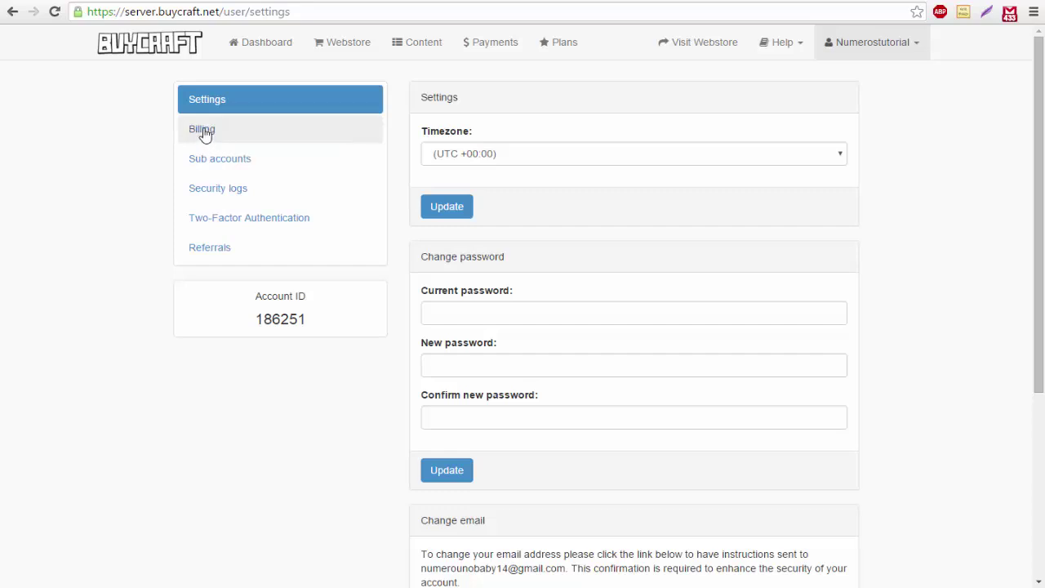
pyautogui.click(204, 132)
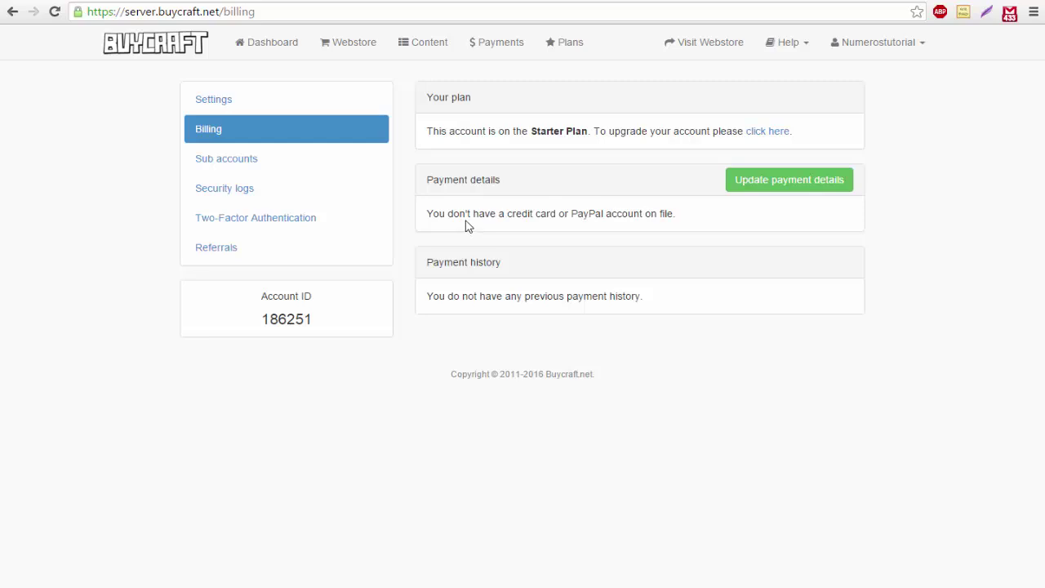
pyautogui.click(782, 179)
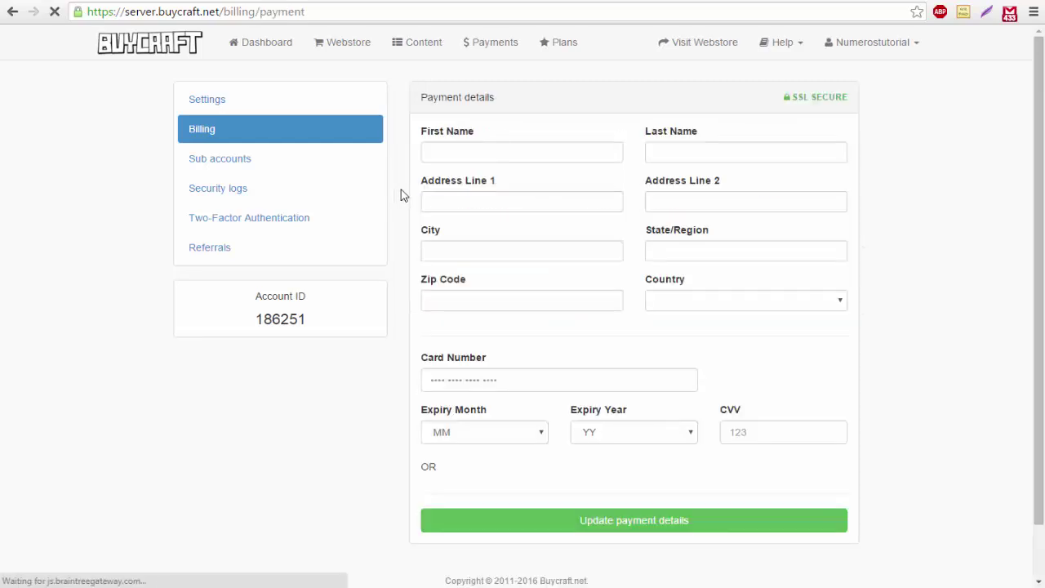
pyautogui.scroll(-2, 359, 292)
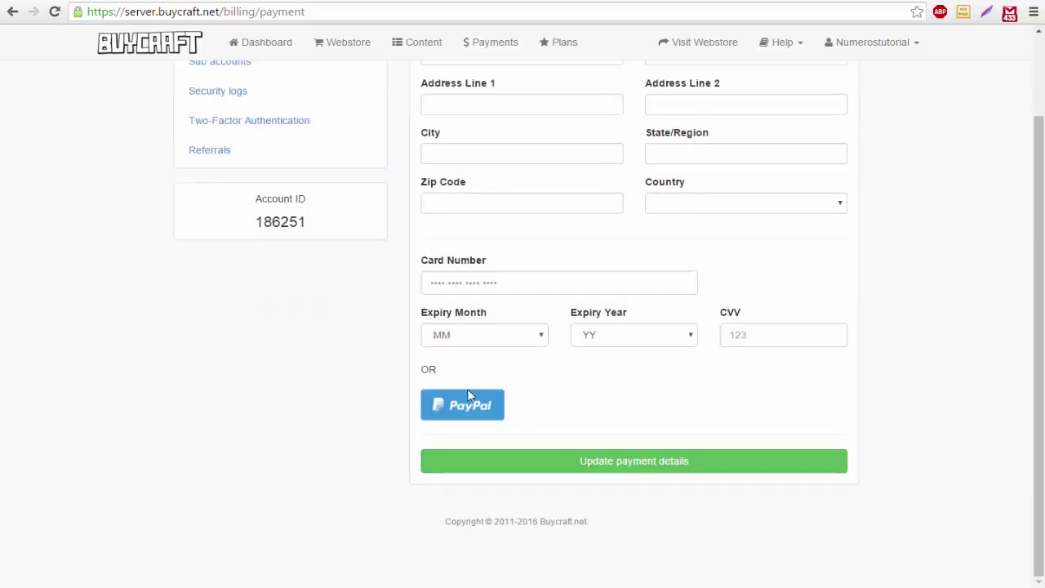
pyautogui.scroll(2, 457, 384)
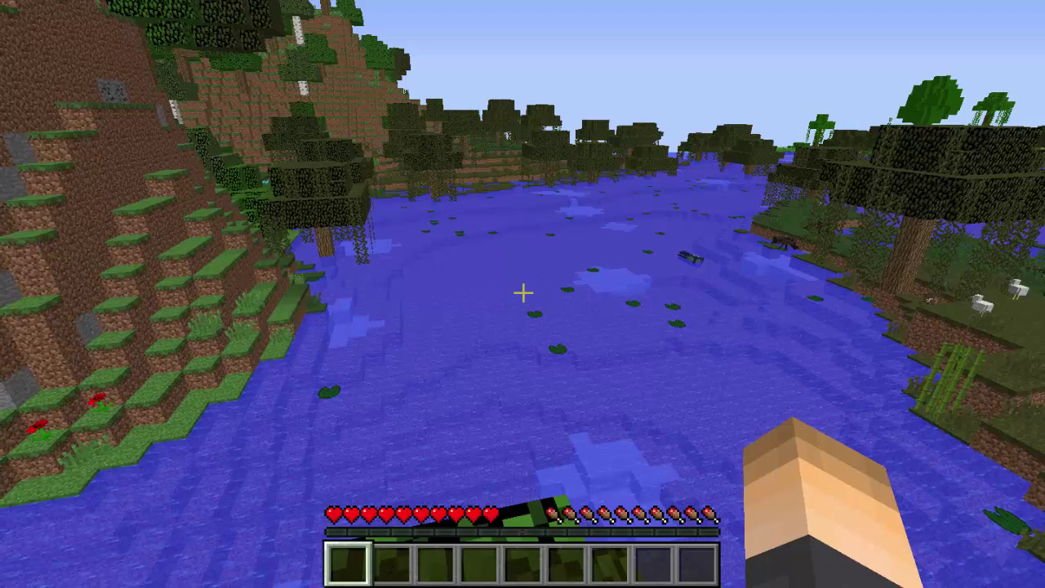
# Switch to Minecraft, run the /buy command, and choose the Fly Perk package in the Buycraft package list
pyautogui.press('/')
pyautogui.write('buy')
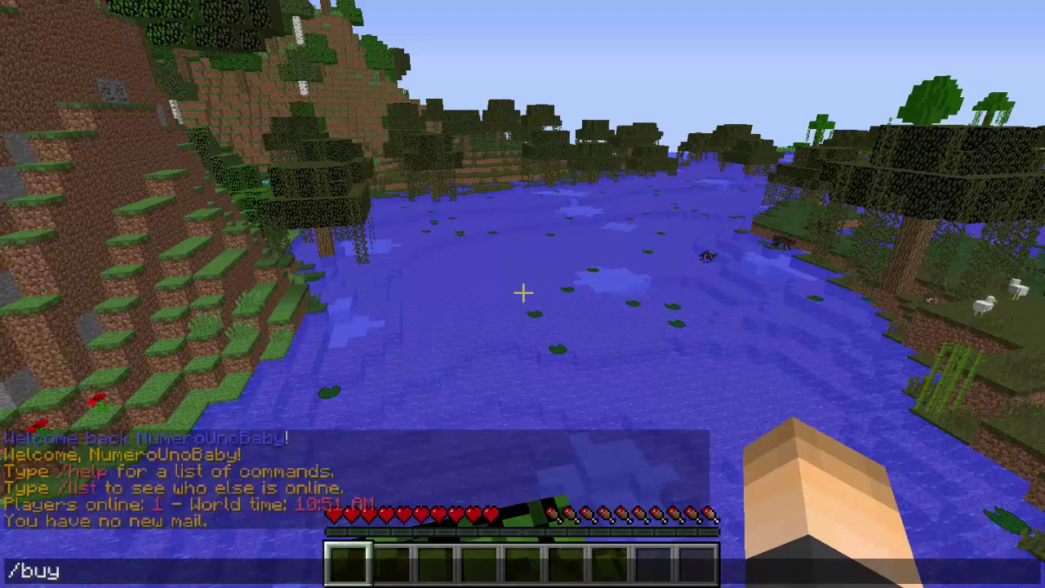
pyautogui.press('Return')
pyautogui.moveTo(416, 197)
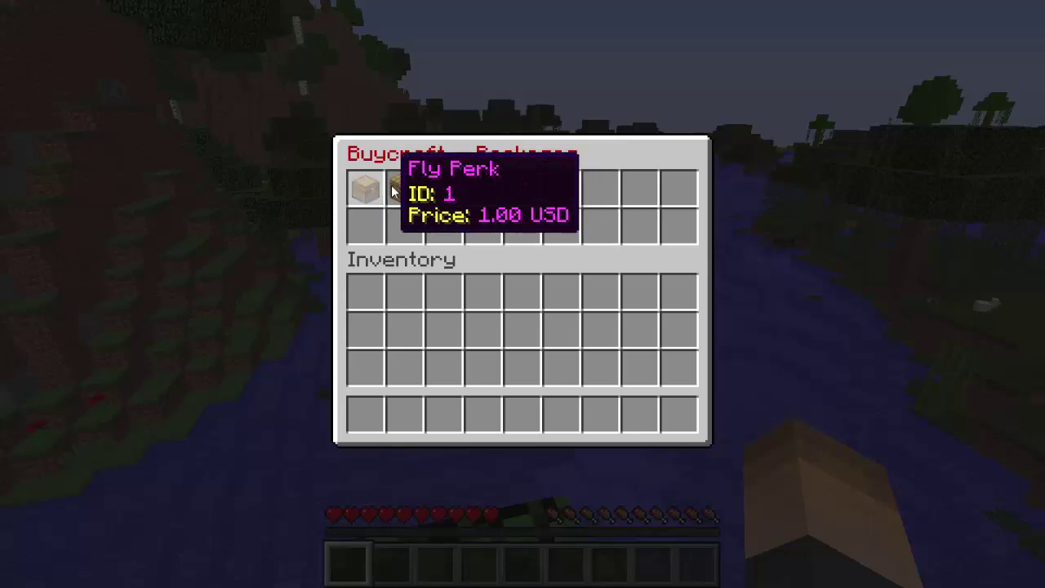
pyautogui.click(365, 189)
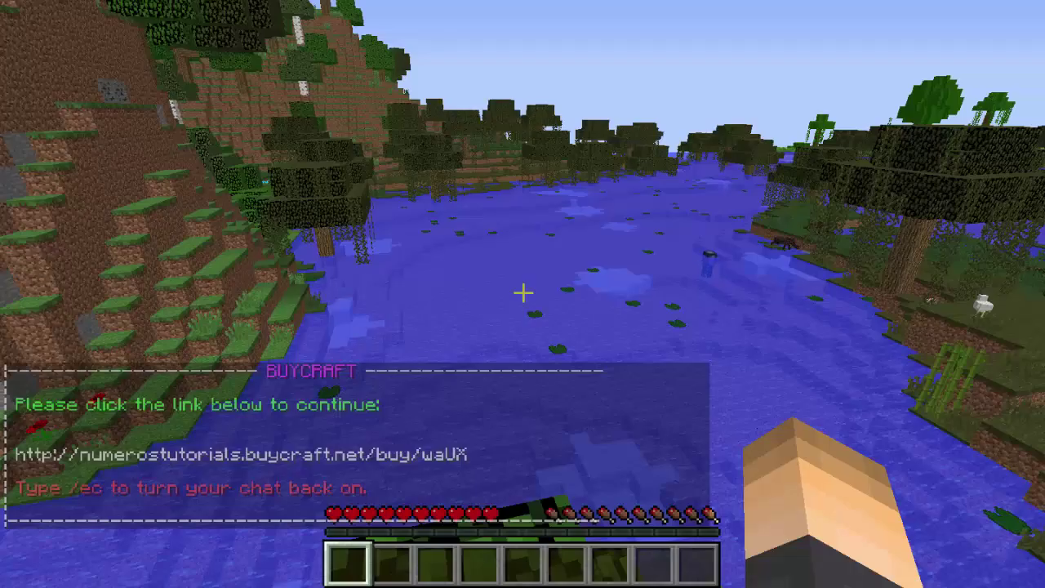
# Open the Buycraft purchase link from the game chat in the browser
pyautogui.press('t')
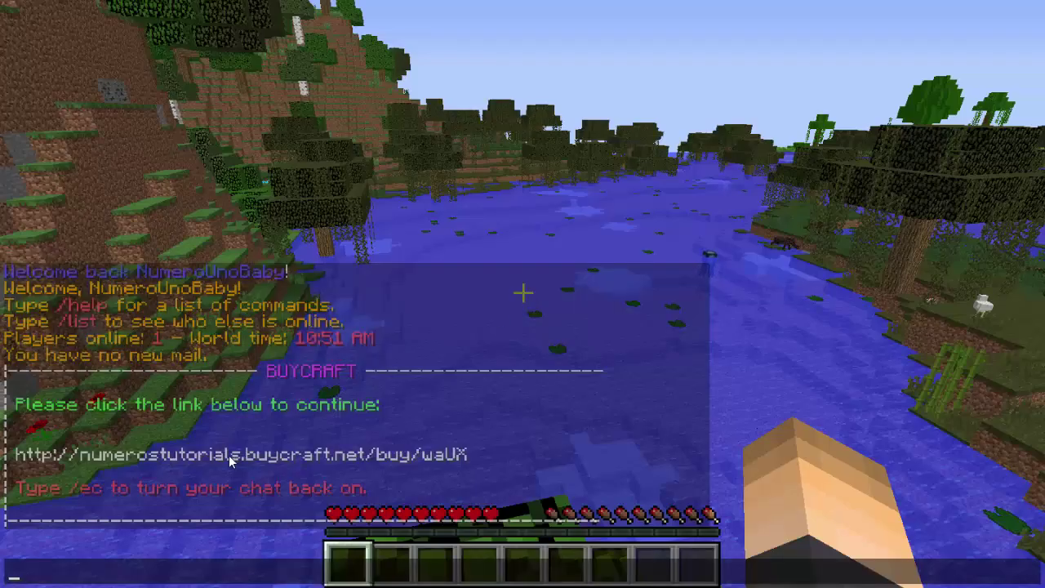
pyautogui.click(232, 459)
pyautogui.click(311, 322)
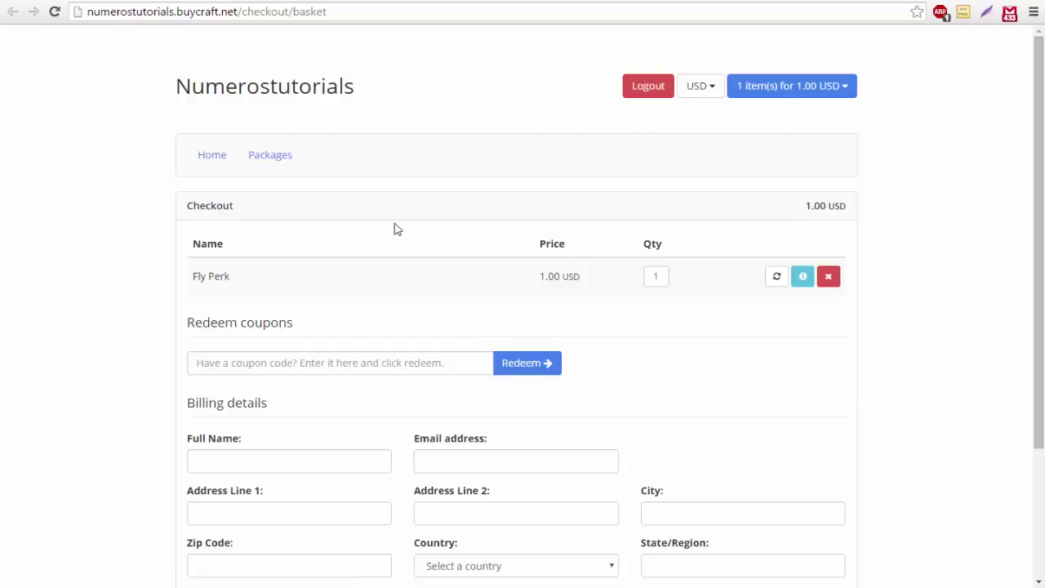
# Examine the coupon, billing details and purchase sections of the Fly Perk checkout page
pyautogui.click(277, 361)
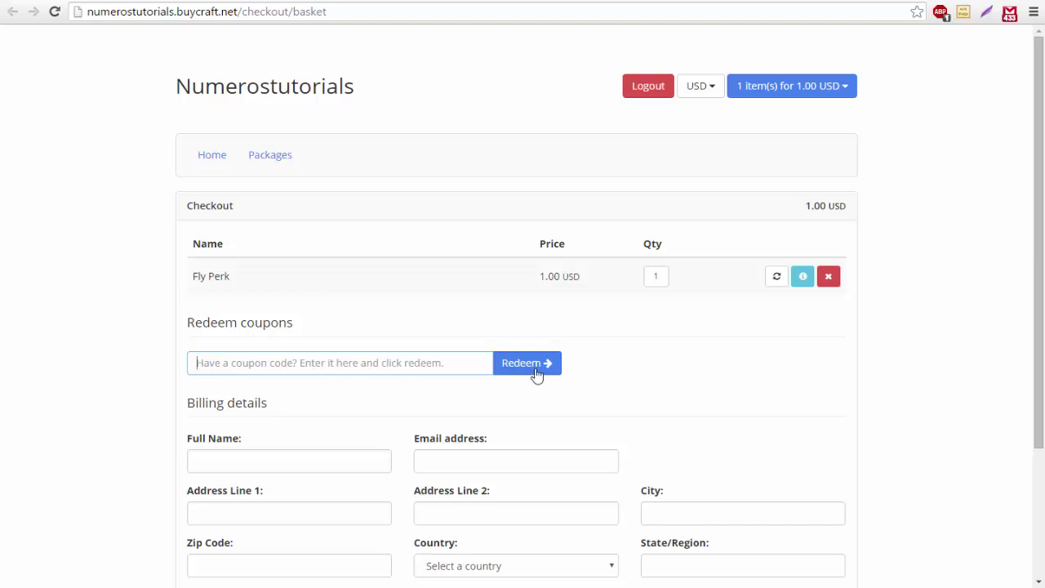
pyautogui.scroll(-2, 536, 374)
pyautogui.scroll(2, 326, 392)
pyautogui.scroll(-2, 543, 341)
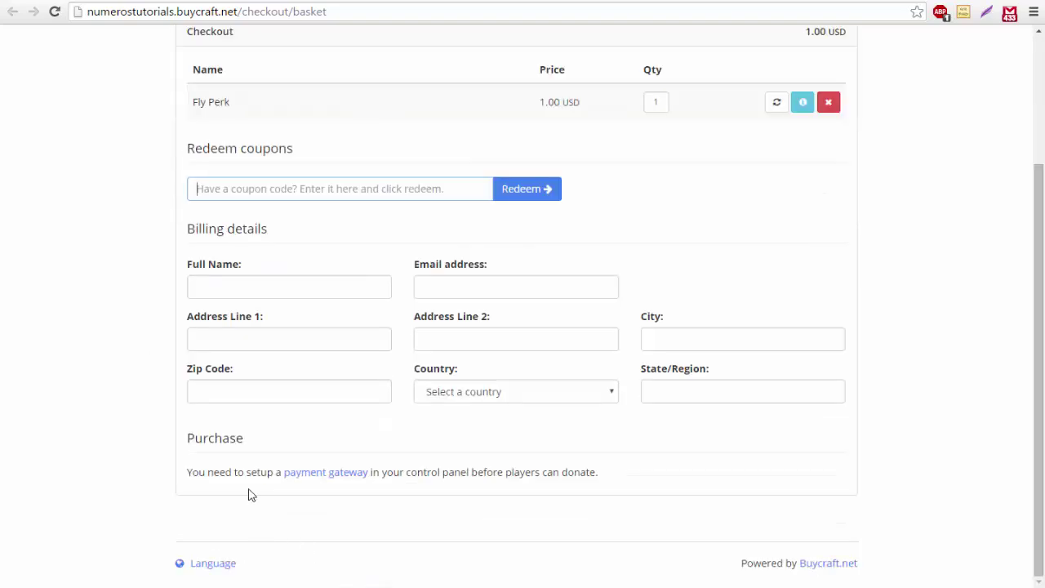
# Go to the payment gateway settings from the checkout page and add a PayPal gateway
pyautogui.click(331, 473)
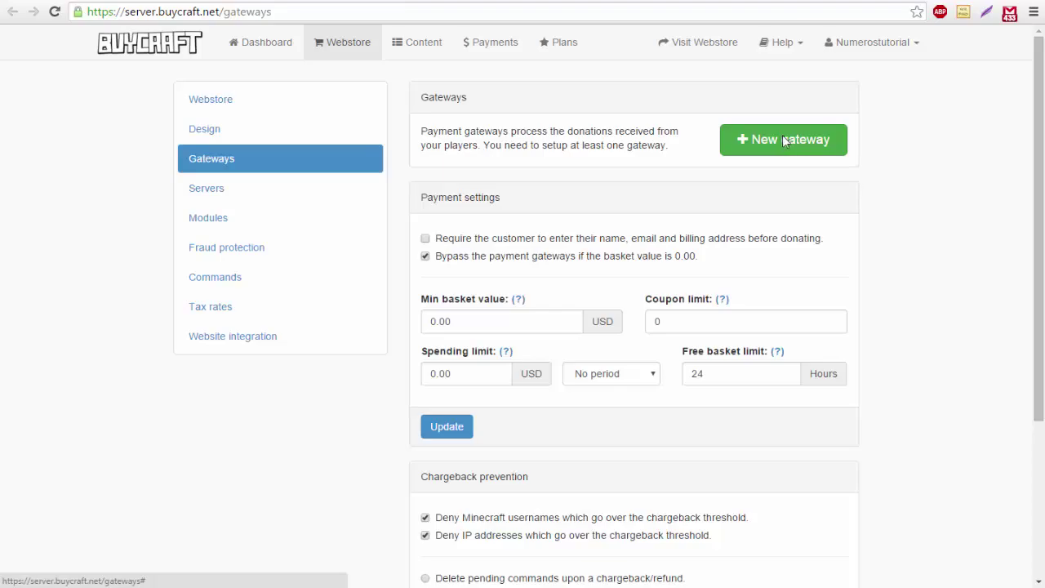
pyautogui.click(783, 140)
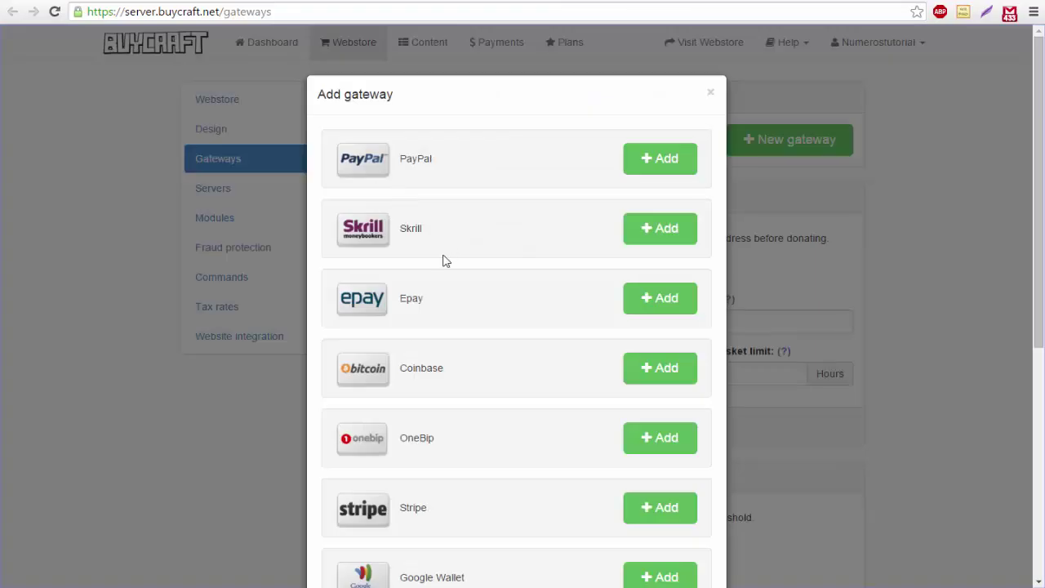
pyautogui.scroll(-3, 443, 260)
pyautogui.scroll(3, 427, 490)
pyautogui.click(667, 159)
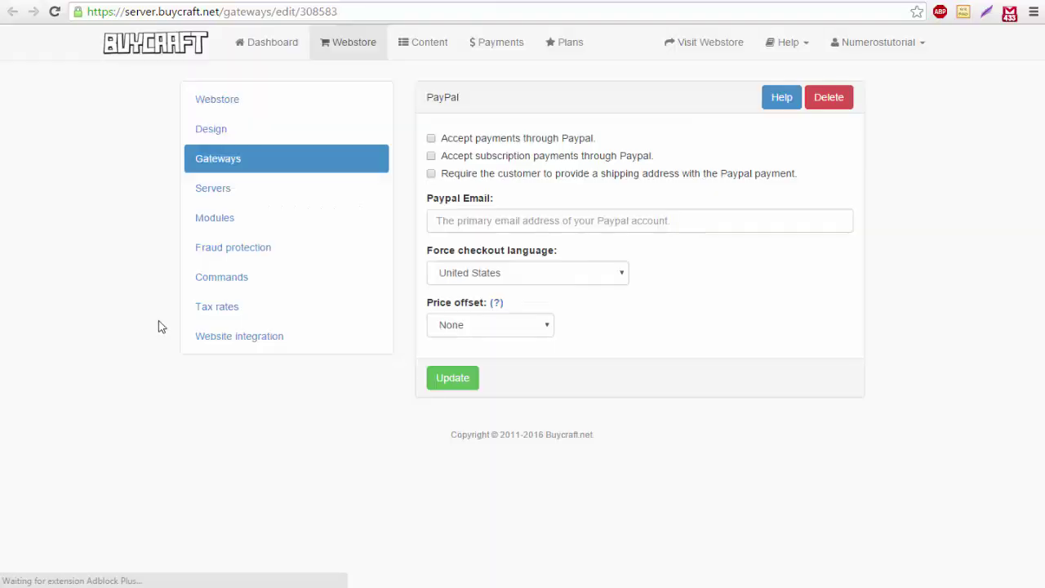
# Enable payments and subscription payments through PayPal for the gateway, and make the PayPal email field ready for entry
pyautogui.click(432, 139)
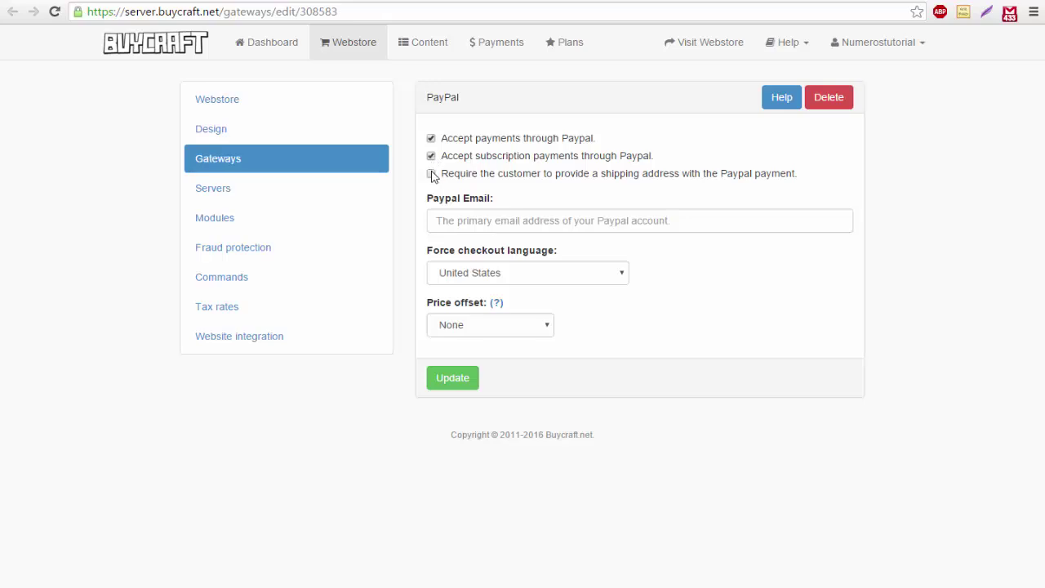
pyautogui.click(625, 224)
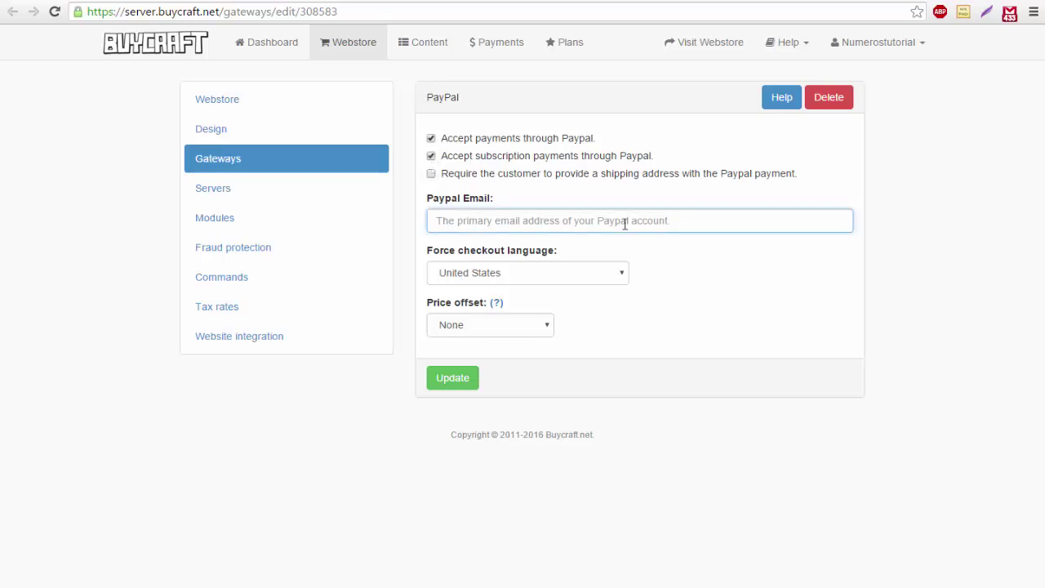